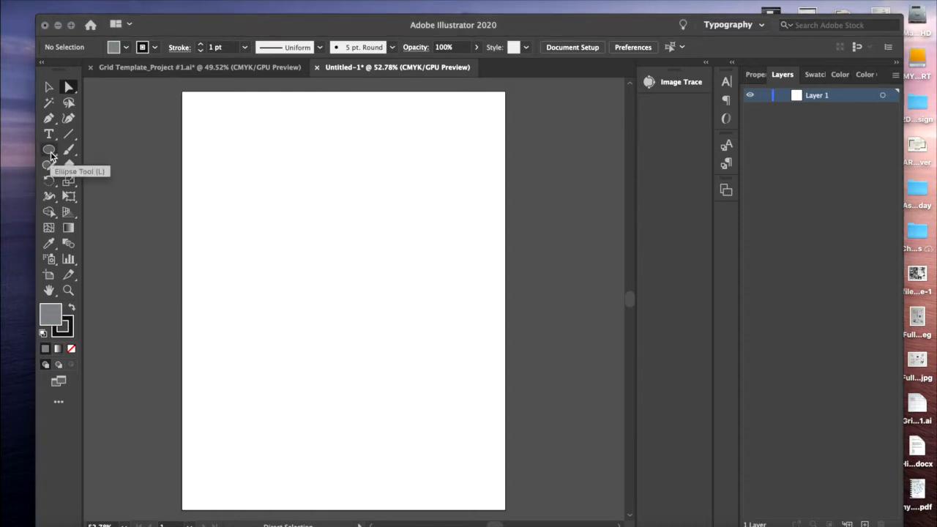
Choose the Rectangle tool and set the fill color to near-black 0A0A0A
{"action": "left_click_drag", "start_coordinate": [51, 151], "coordinate": [129, 152]}
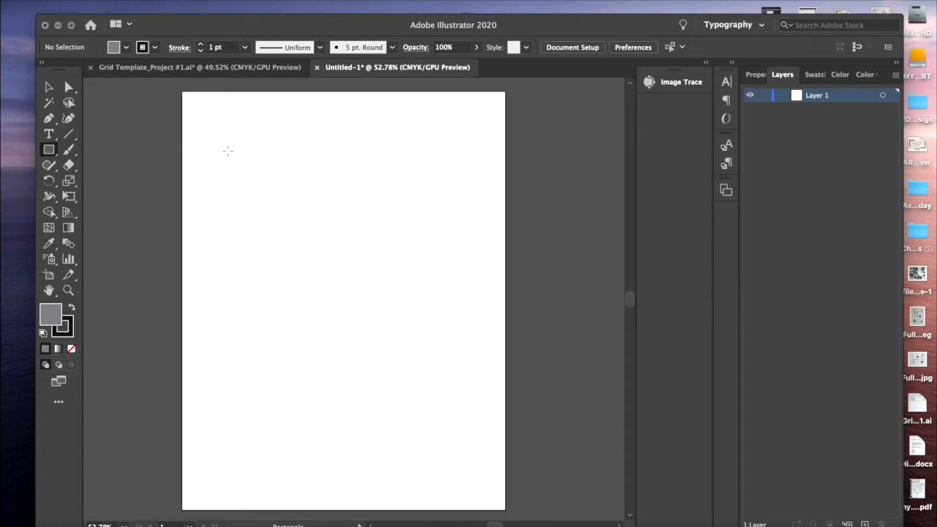
{"action": "double_click", "coordinate": [54, 313]}
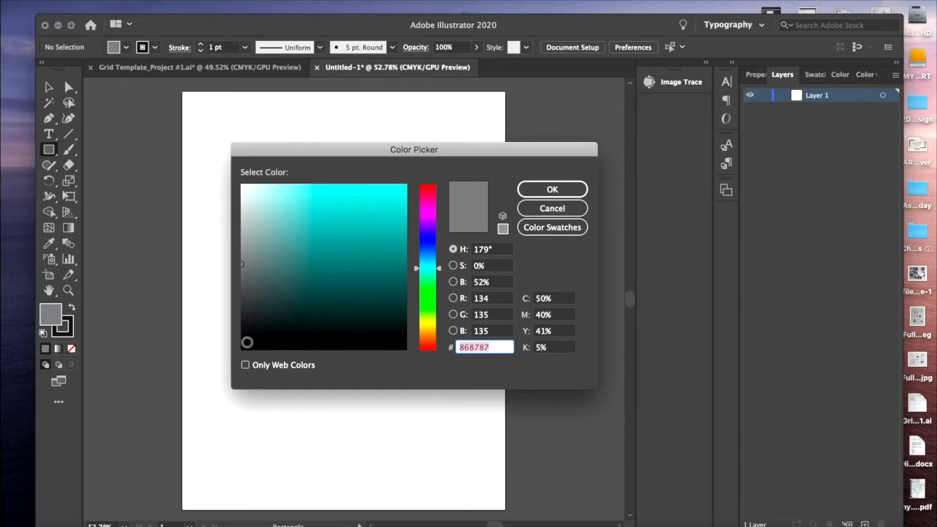
{"action": "left_click", "coordinate": [246, 342]}
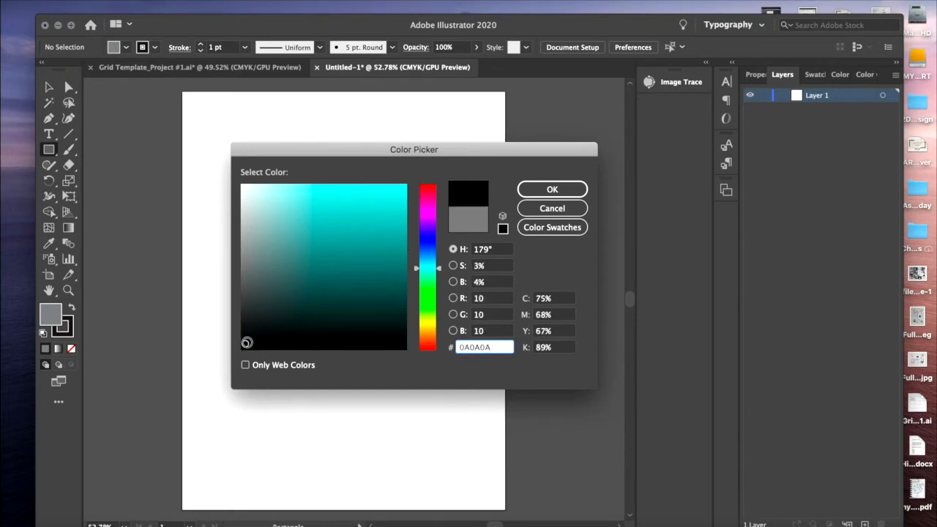
{"action": "left_click", "coordinate": [542, 190]}
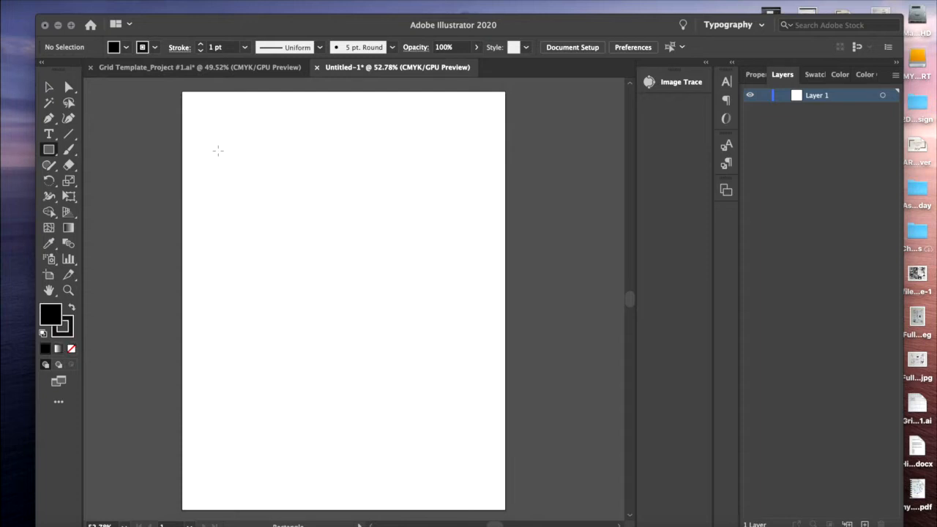
Draw a wide rectangle in the page's upper left and three squares at its upper right, middle left and middle right
{"action": "left_click_drag", "start_coordinate": [218, 151], "coordinate": [371, 250]}
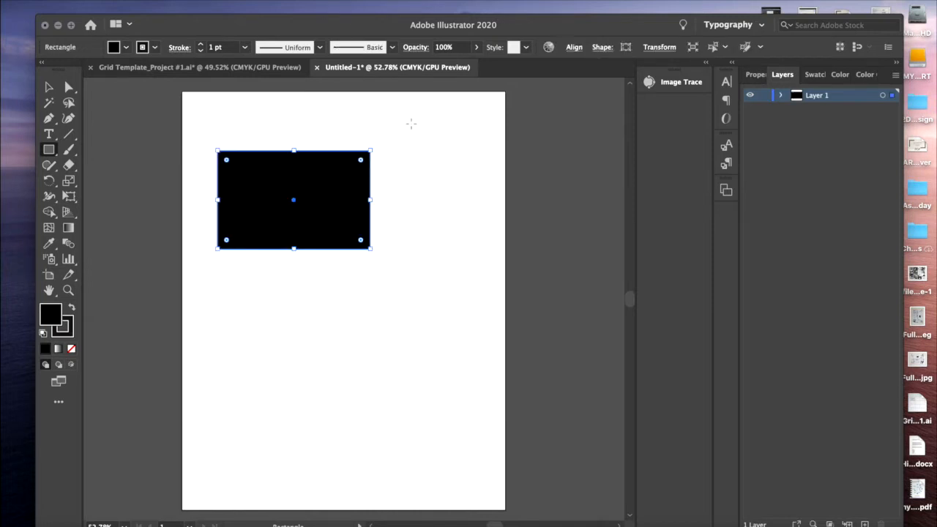
{"action": "left_click_drag", "start_coordinate": [411, 124], "coordinate": [473, 186]}
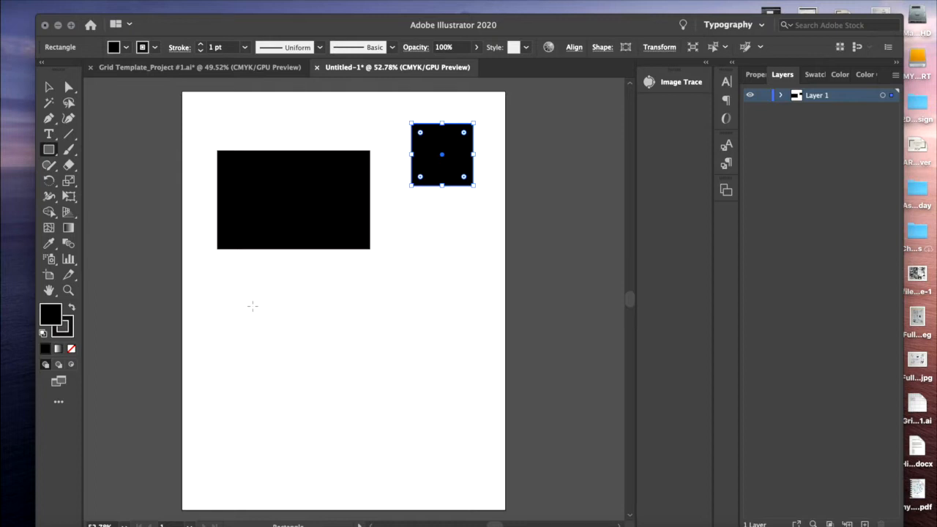
{"action": "left_click_drag", "start_coordinate": [244, 297], "coordinate": [305, 351]}
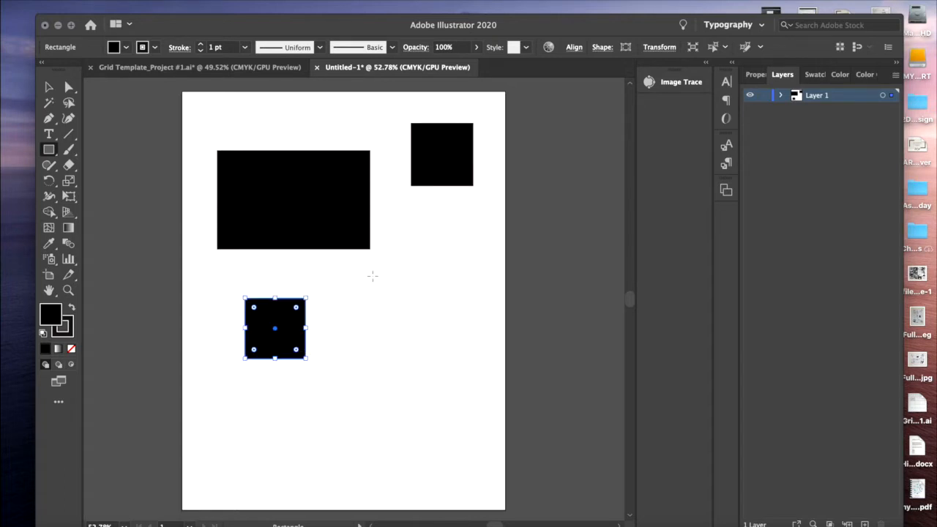
{"action": "left_click_drag", "start_coordinate": [372, 276], "coordinate": [450, 352]}
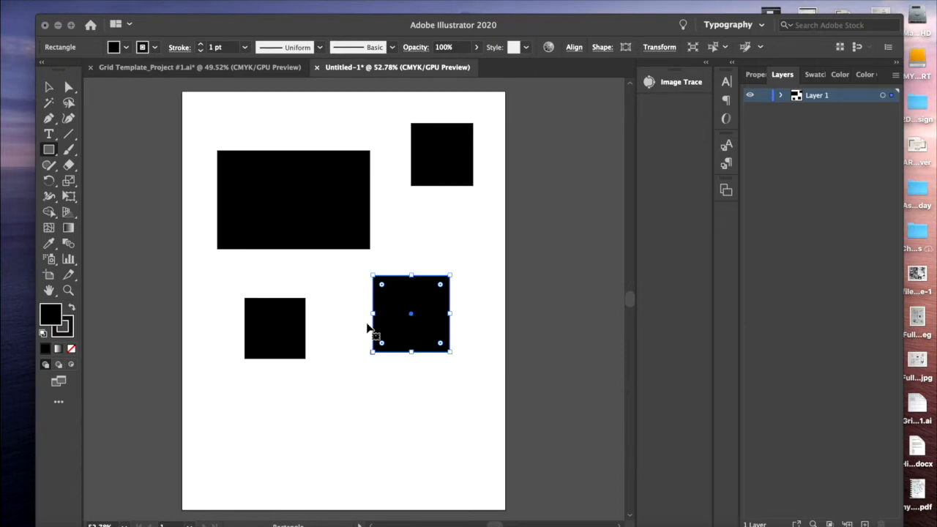
Change the middle-right square's fill to dark gray 6D7070 and deselect it
{"action": "double_click", "coordinate": [52, 315]}
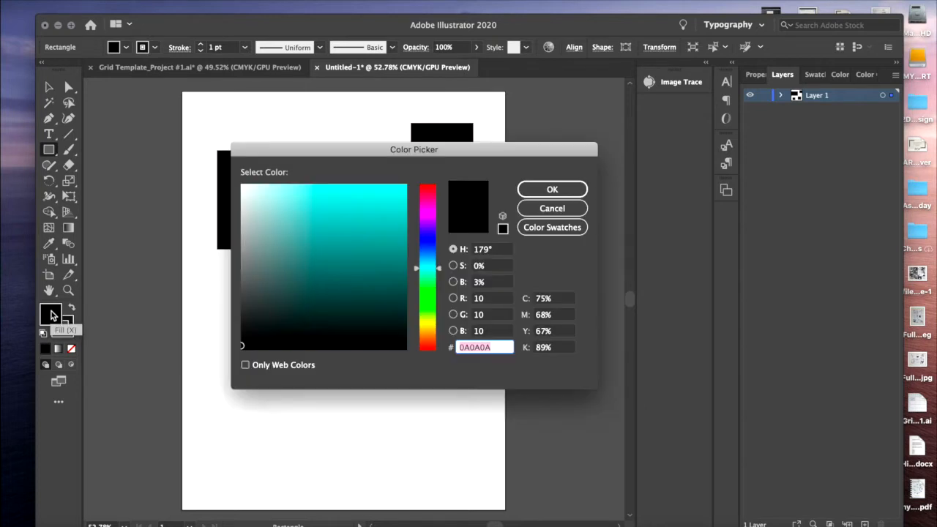
{"action": "left_click", "coordinate": [246, 276]}
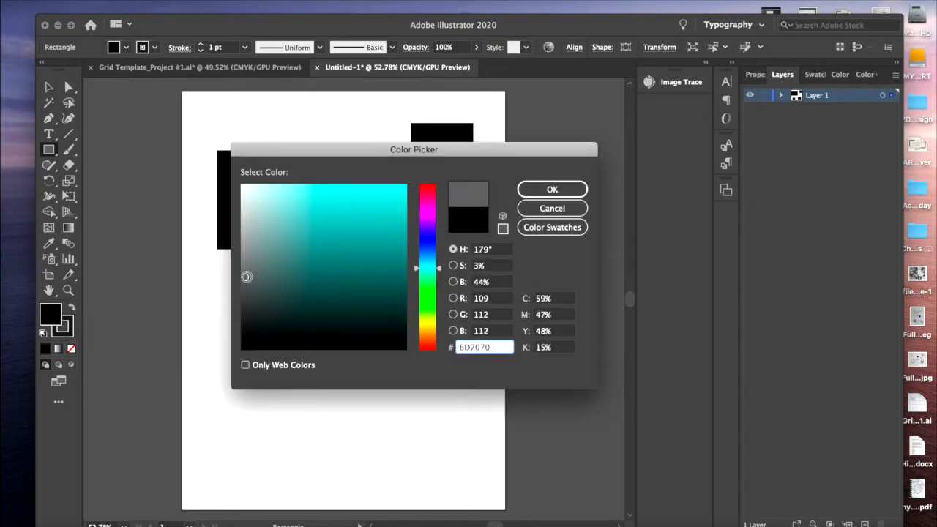
{"action": "left_click", "coordinate": [539, 191]}
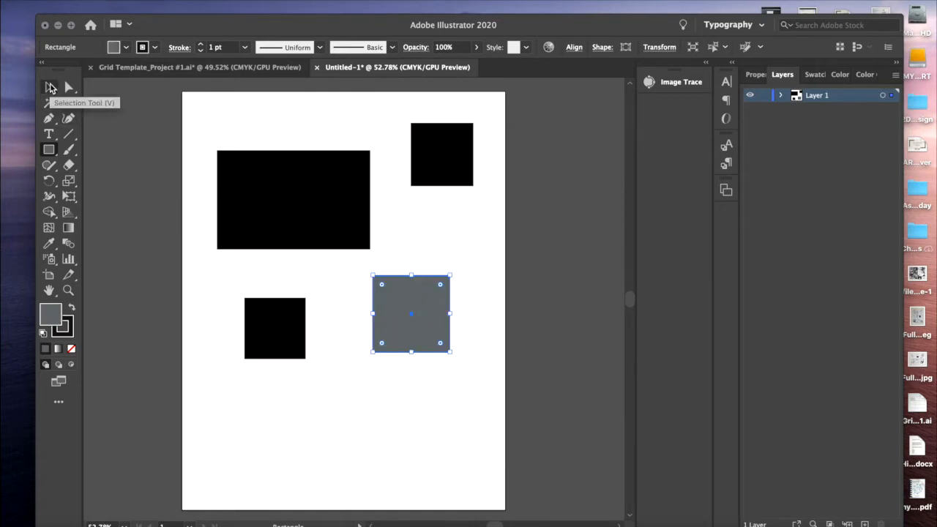
{"action": "key", "text": "super+shift+a"}
{"action": "left_click", "coordinate": [50, 87]}
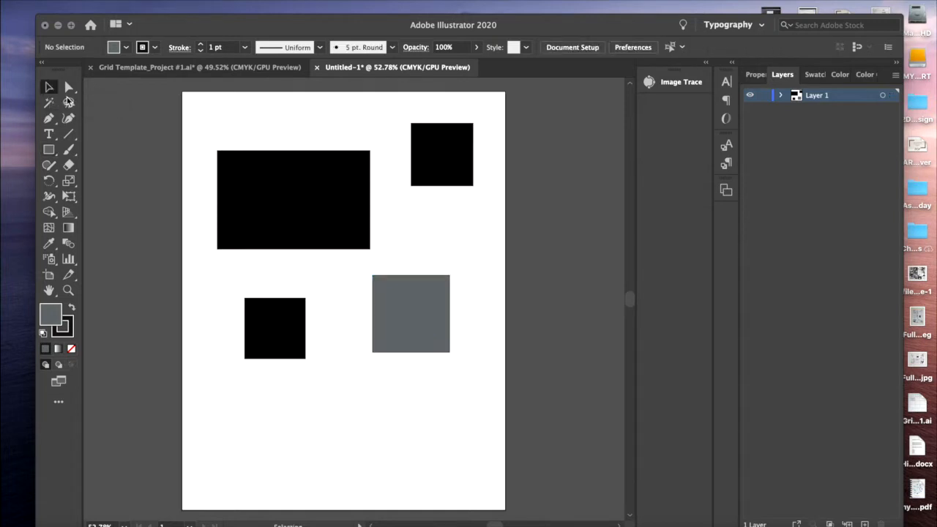
Recolor the wide upper-left rectangle with light gray C7C9C9 and deselect it
{"action": "left_click", "coordinate": [267, 203]}
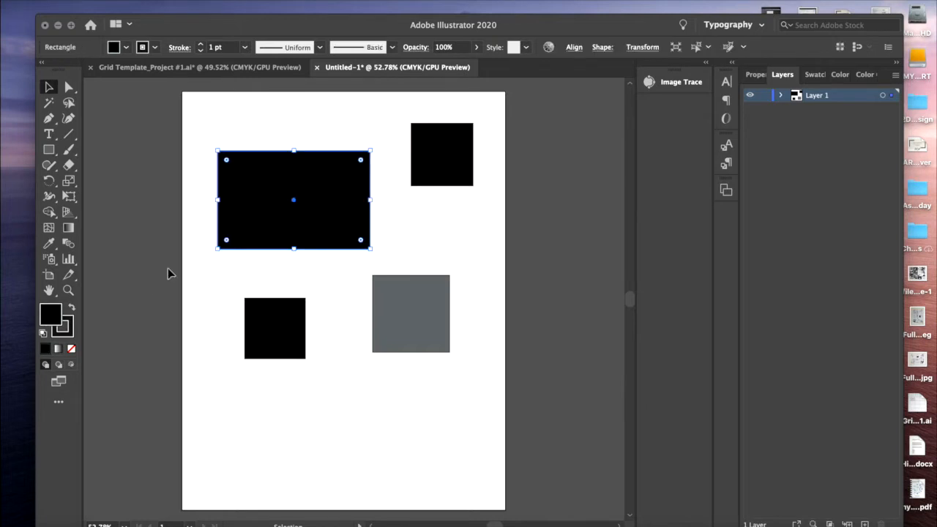
{"action": "double_click", "coordinate": [53, 320]}
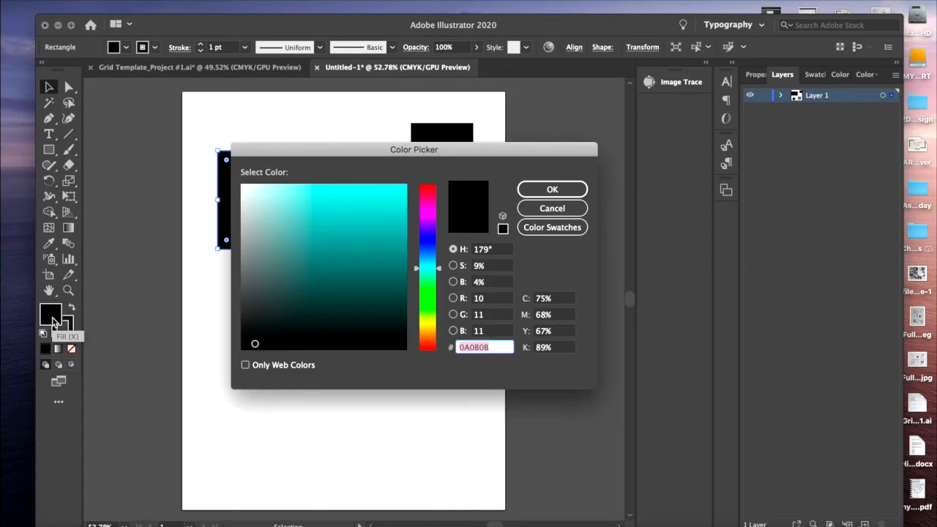
{"action": "left_click", "coordinate": [244, 219]}
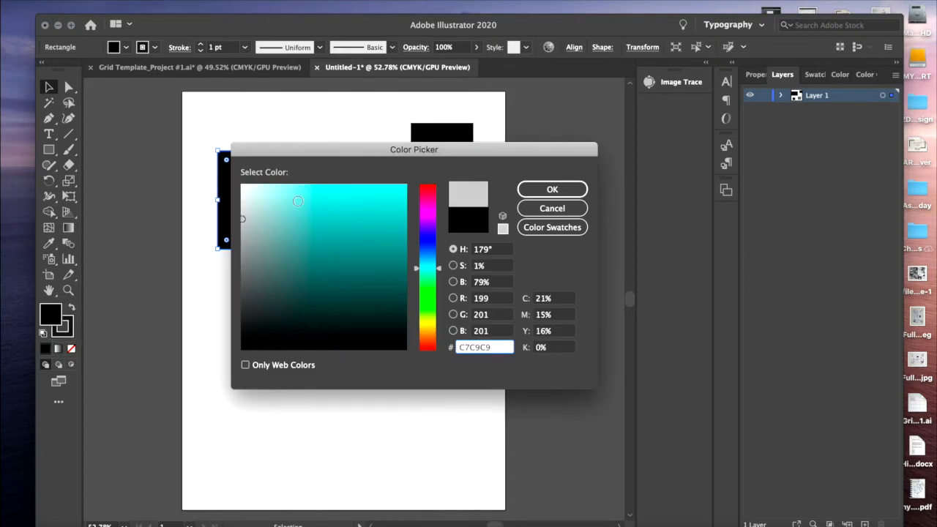
{"action": "left_click", "coordinate": [552, 189]}
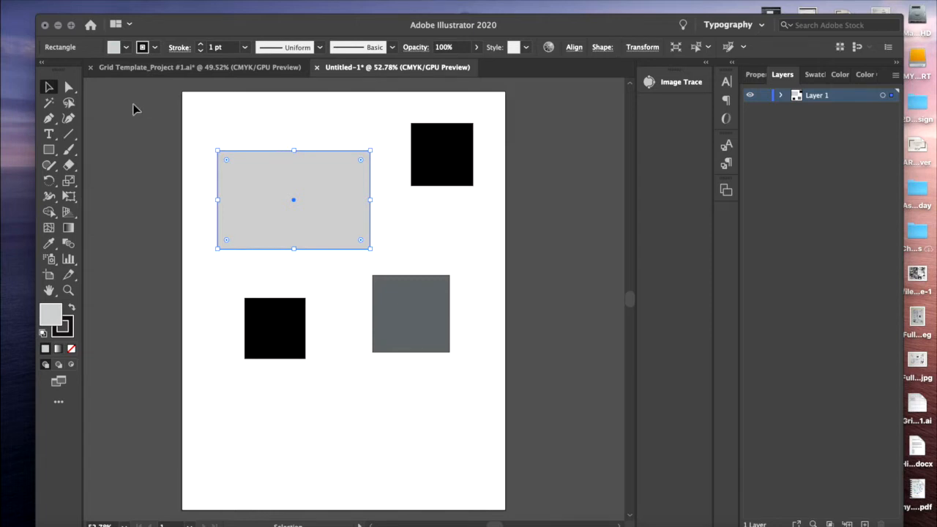
{"action": "left_click", "coordinate": [203, 167]}
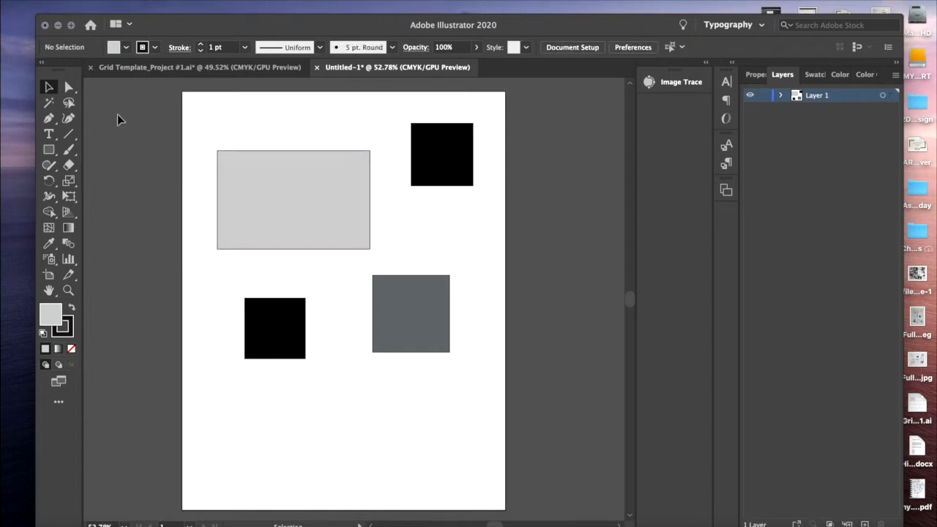
Reshape the light gray rectangle with Direct Selection, moving its top-right corner up and inward and its bottom-right corner inward
{"action": "left_click", "coordinate": [70, 88]}
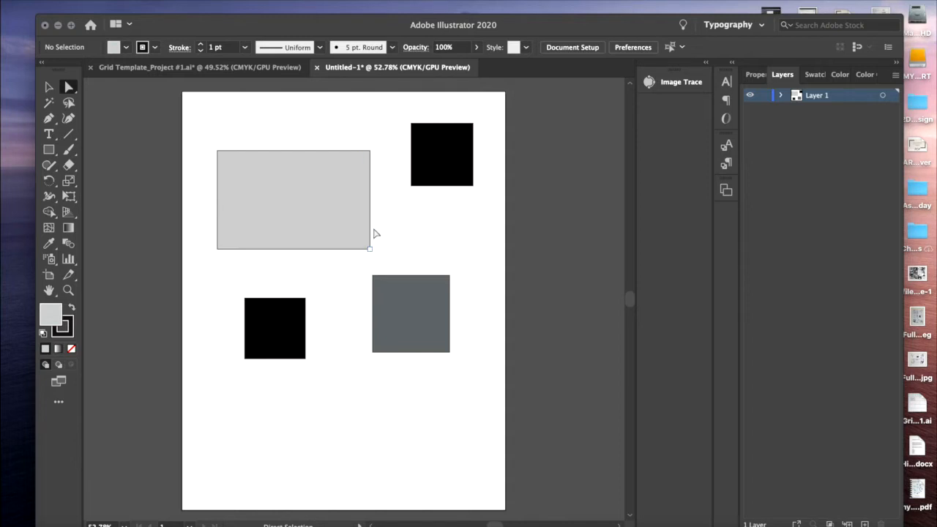
{"action": "left_click", "coordinate": [371, 152]}
{"action": "left_click_drag", "start_coordinate": [370, 153], "coordinate": [352, 113]}
{"action": "left_click_drag", "start_coordinate": [370, 248], "coordinate": [315, 254]}
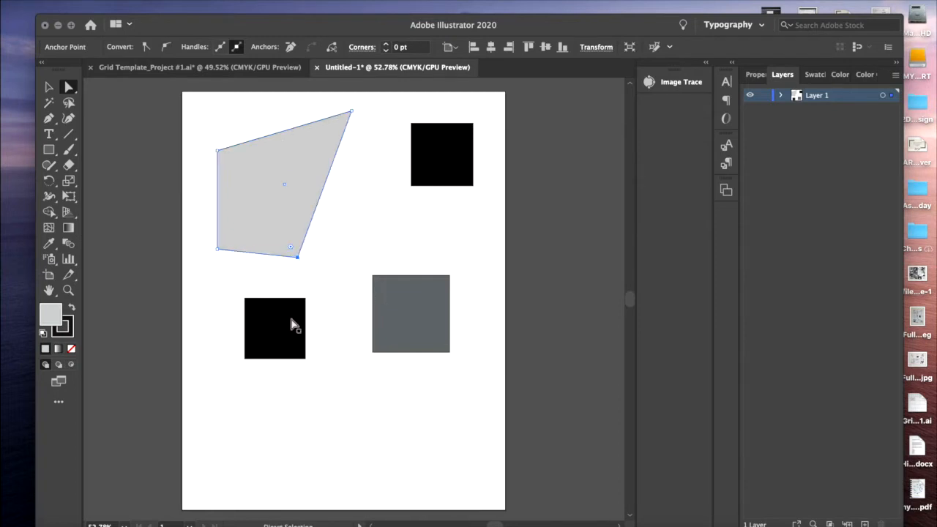
{"action": "left_click", "coordinate": [266, 256]}
{"action": "left_click", "coordinate": [268, 261]}
Nudge the middle-left black square slightly upward and pull its top-right anchor point down past its bottom edge
{"action": "left_click", "coordinate": [259, 320]}
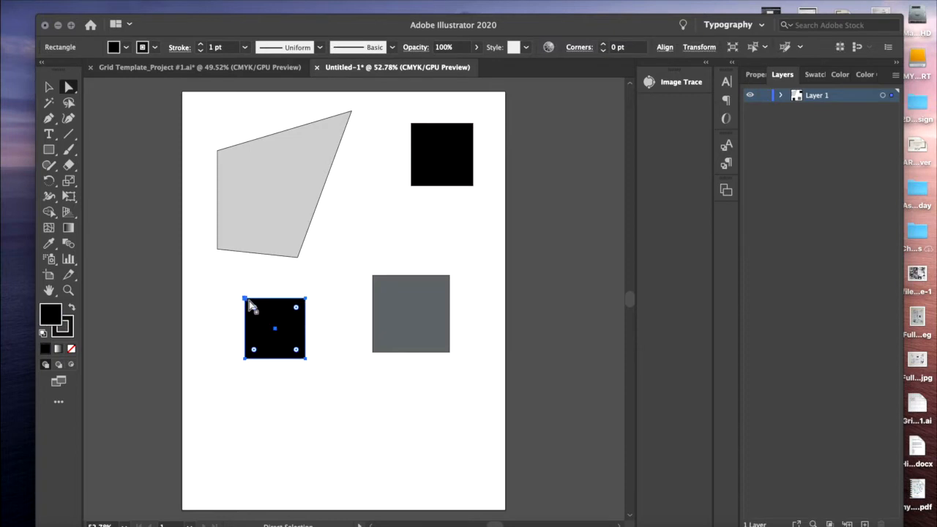
{"action": "mouse_move", "coordinate": [246, 303]}
{"action": "left_mouse_down"}
{"action": "mouse_move", "coordinate": [276, 324]}
{"action": "mouse_move", "coordinate": [230, 291]}
{"action": "mouse_move", "coordinate": [260, 314]}
{"action": "mouse_move", "coordinate": [247, 297]}
{"action": "mouse_move", "coordinate": [259, 313]}
{"action": "mouse_move", "coordinate": [235, 312]}
{"action": "mouse_move", "coordinate": [227, 295]}
{"action": "mouse_move", "coordinate": [247, 287]}
{"action": "mouse_move", "coordinate": [247, 304]}
{"action": "mouse_move", "coordinate": [268, 288]}
{"action": "mouse_move", "coordinate": [283, 314]}
{"action": "mouse_move", "coordinate": [239, 297]}
{"action": "mouse_move", "coordinate": [239, 308]}
{"action": "mouse_move", "coordinate": [261, 309]}
{"action": "mouse_move", "coordinate": [249, 292]}
{"action": "left_mouse_up"}
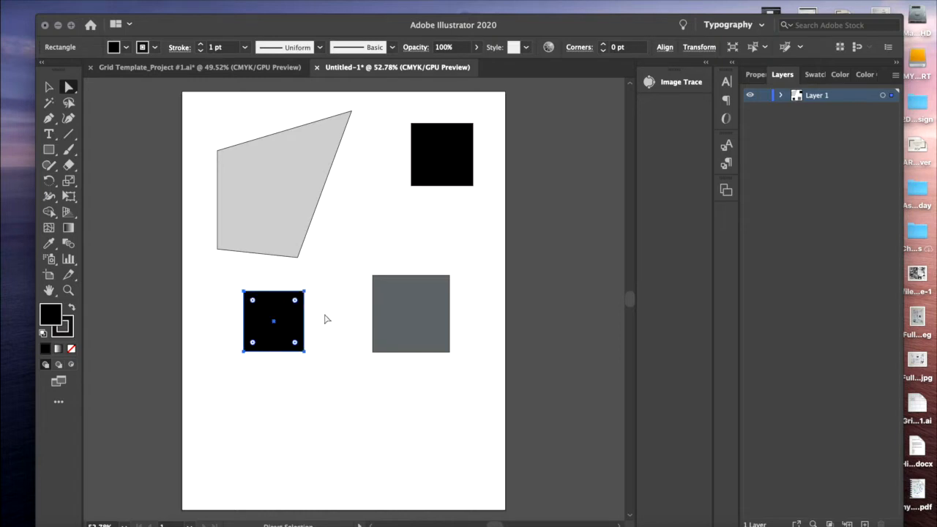
{"action": "left_click", "coordinate": [325, 319]}
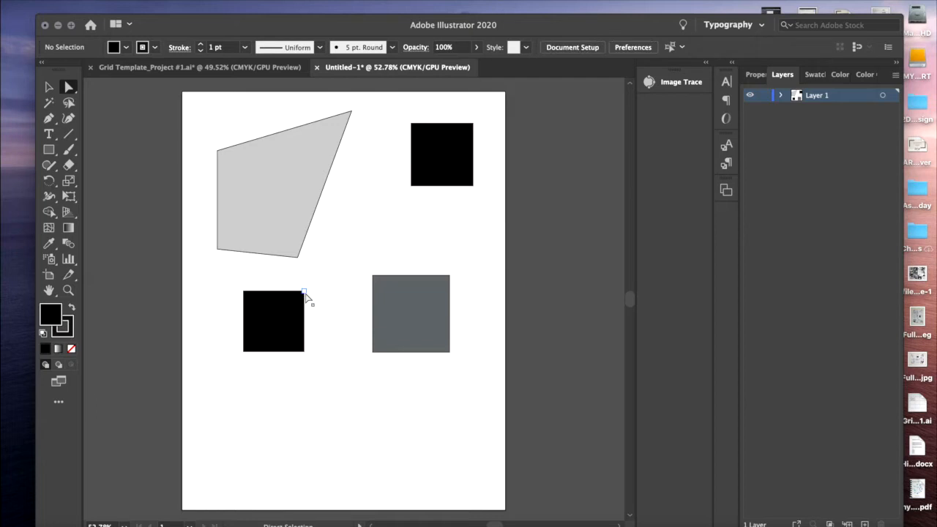
{"action": "right_click", "coordinate": [305, 294]}
{"action": "key", "text": "Escape"}
{"action": "left_click_drag", "start_coordinate": [303, 291], "coordinate": [285, 432]}
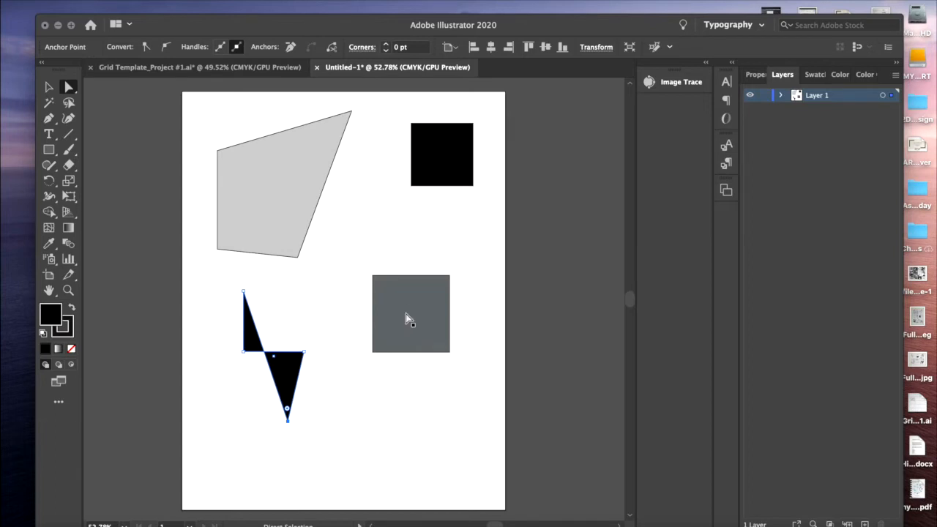
Draw a black ellipse below the dark gray square and a smaller circle between that square and the twisted black shape
{"action": "left_click", "coordinate": [49, 155]}
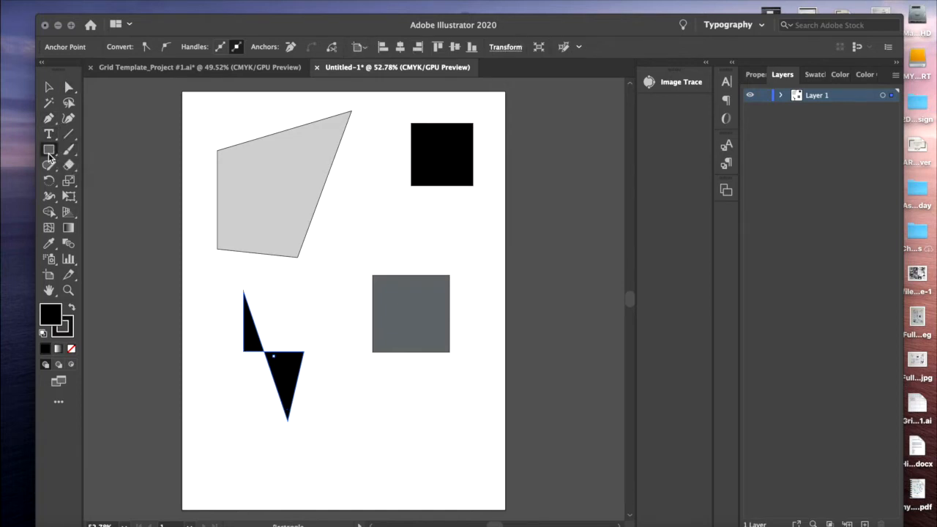
{"action": "left_click", "coordinate": [49, 155]}
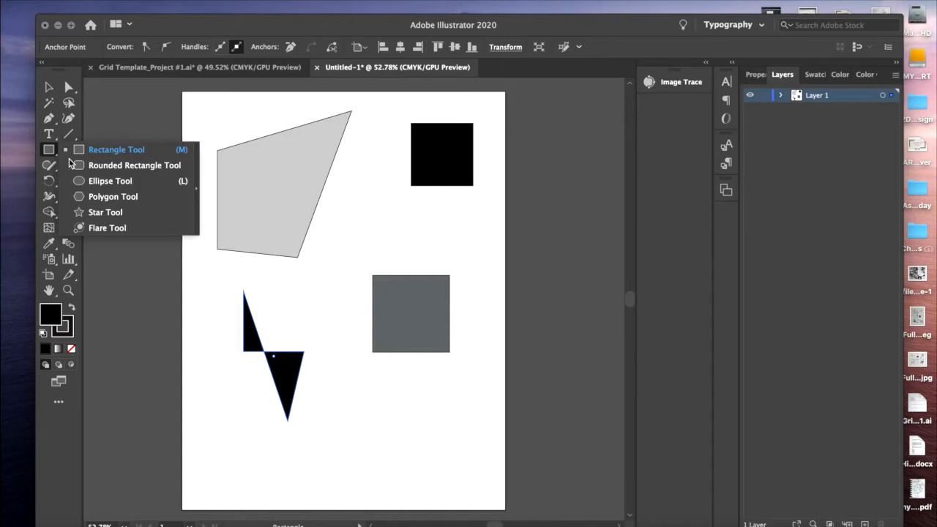
{"action": "left_click", "coordinate": [100, 184]}
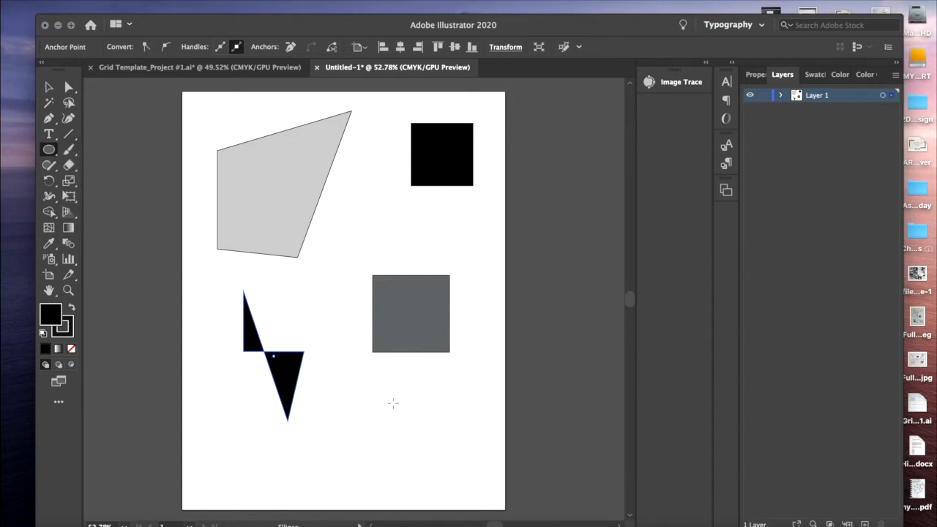
{"action": "left_click_drag", "start_coordinate": [350, 398], "coordinate": [429, 467]}
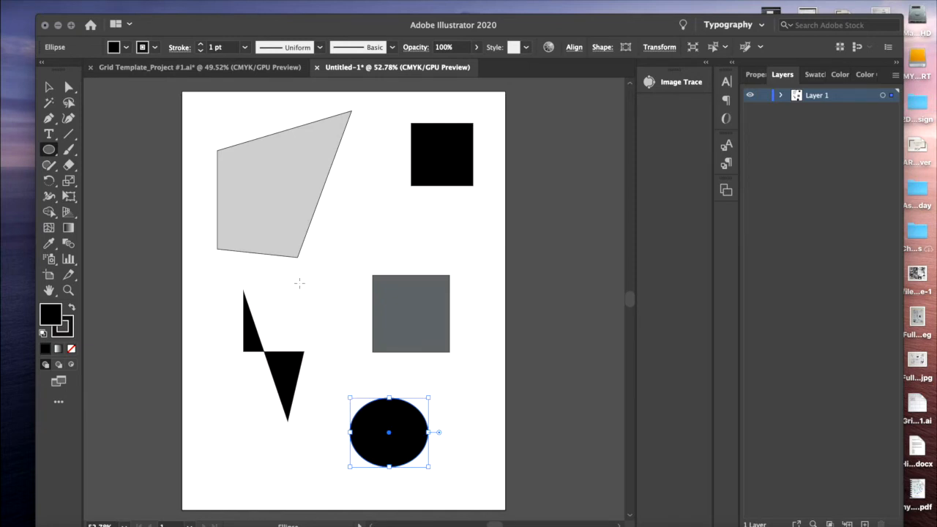
{"action": "left_click_drag", "start_coordinate": [299, 283], "coordinate": [327, 338]}
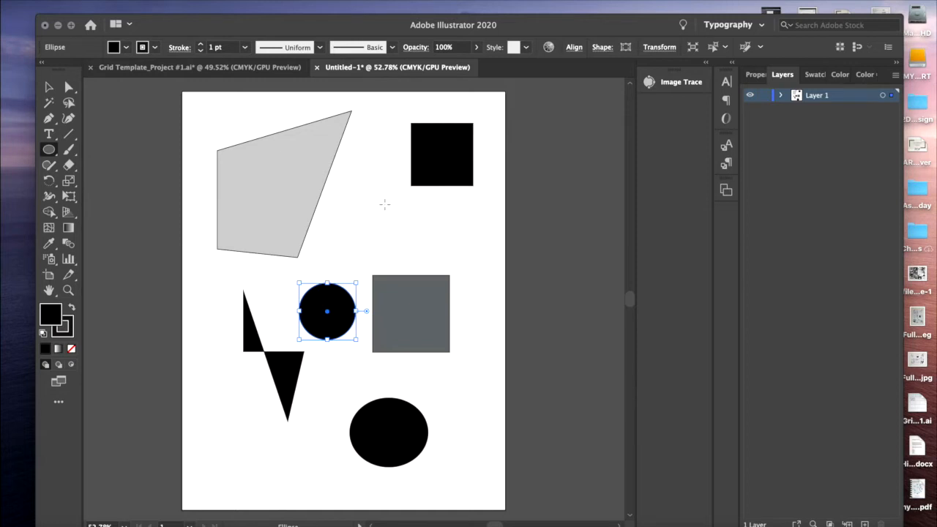
In the Grid Template_Project #1.ai document, choose the Rounded Rectangle tool and set the stroke color to black 020202
{"action": "left_click", "coordinate": [232, 71]}
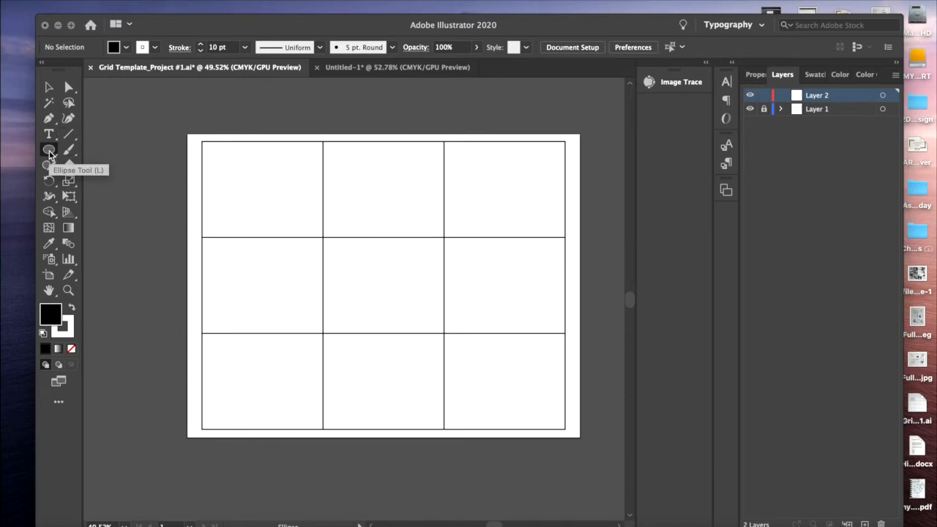
{"action": "left_click_drag", "start_coordinate": [49, 152], "coordinate": [119, 165]}
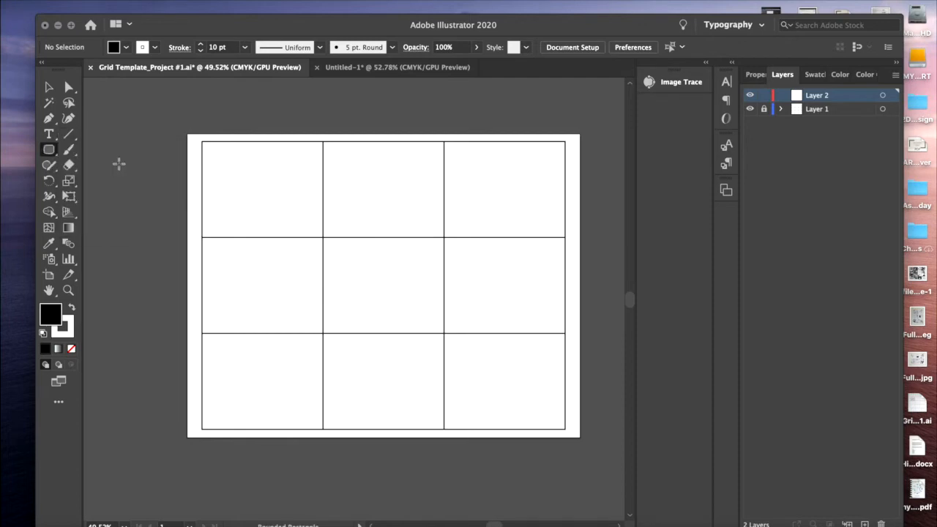
{"action": "left_click", "coordinate": [68, 335]}
{"action": "double_click", "coordinate": [68, 334]}
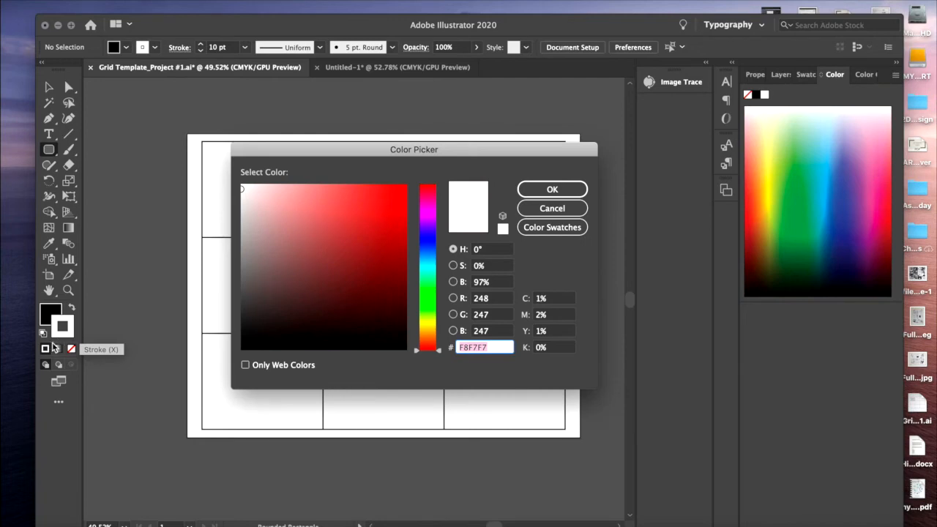
{"action": "left_click", "coordinate": [243, 348]}
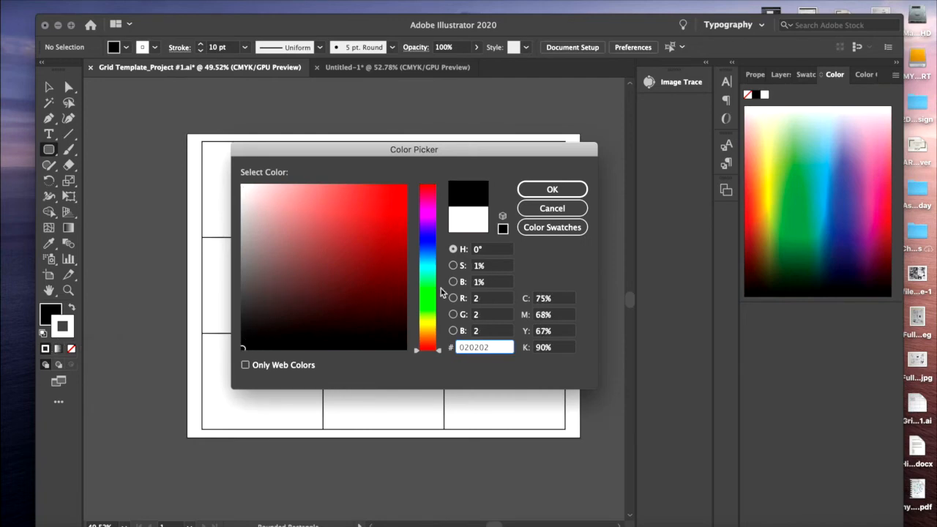
{"action": "left_click", "coordinate": [552, 189]}
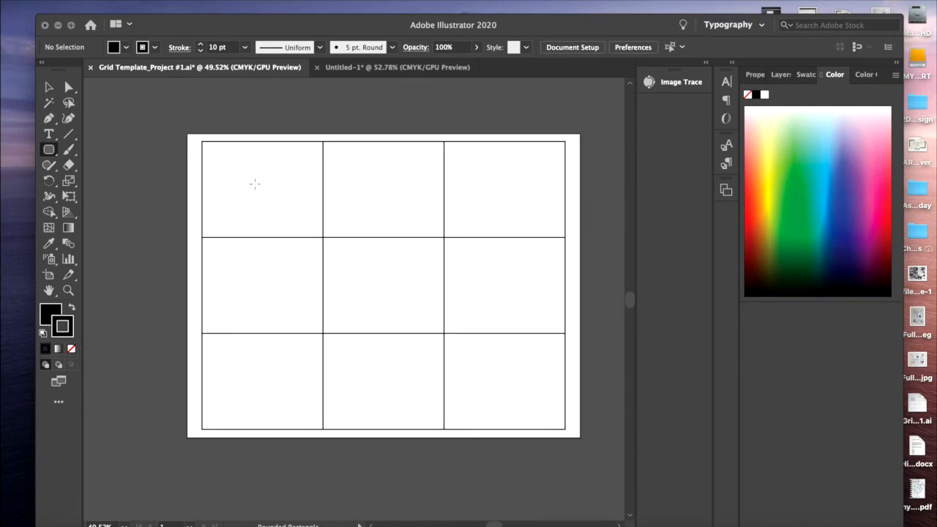
Draw a black rounded rectangle over the grid's top-left cell and delete it
{"action": "left_click_drag", "start_coordinate": [203, 142], "coordinate": [323, 237]}
{"action": "key", "text": "Left"}
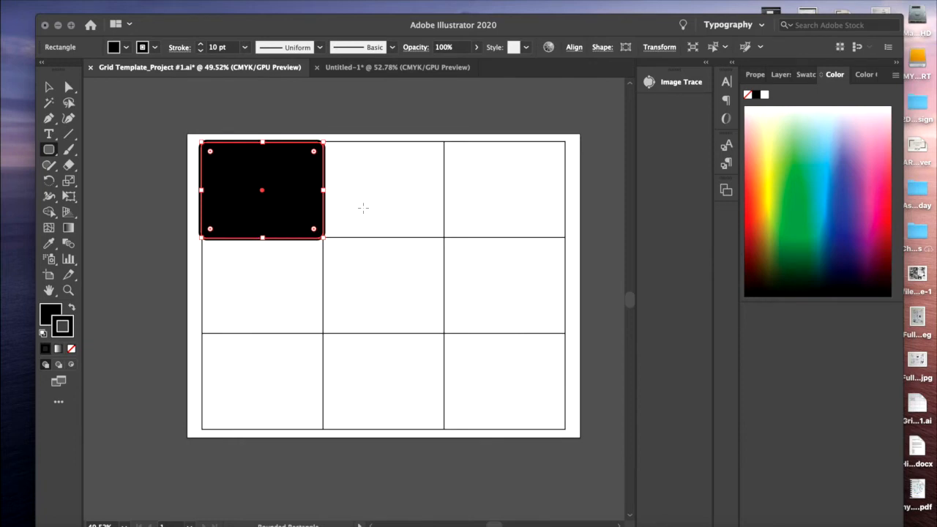
{"action": "key", "text": "Delete"}
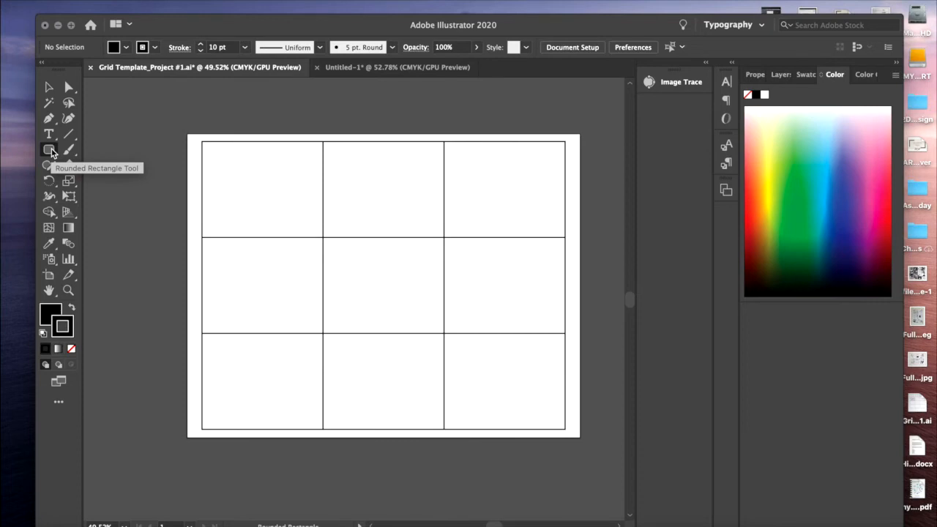
Draw a black rectangle with the Rectangle tool over the grid's top-left cell and deselect it
{"action": "left_click_drag", "start_coordinate": [52, 152], "coordinate": [103, 152]}
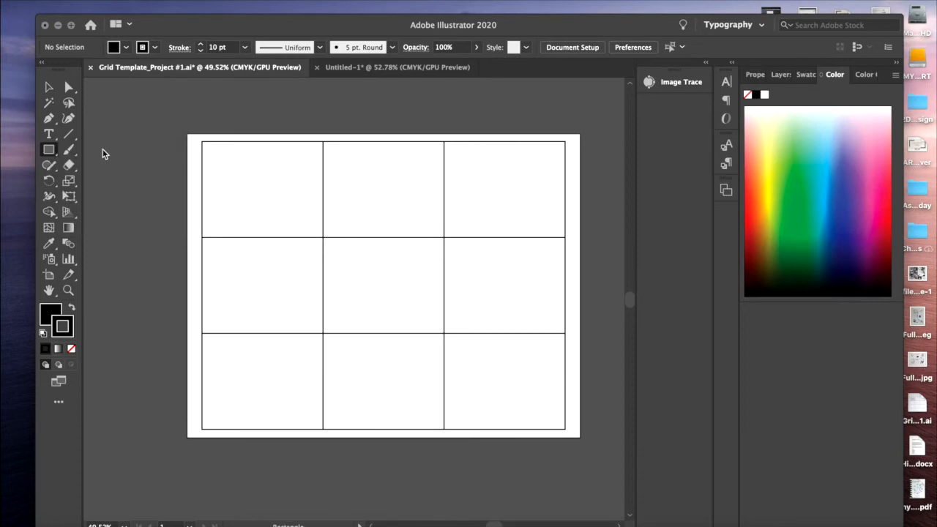
{"action": "left_click_drag", "start_coordinate": [202, 141], "coordinate": [323, 237]}
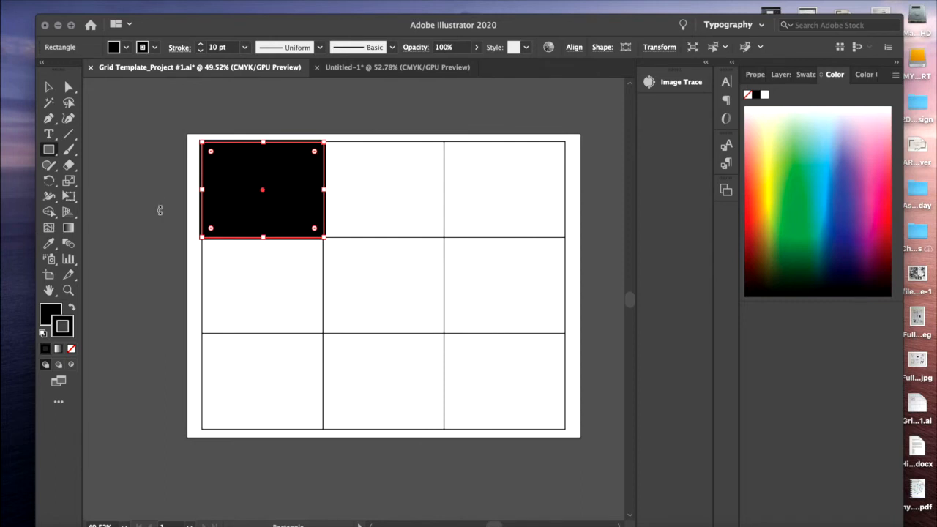
{"action": "key", "text": "super+shift+a"}
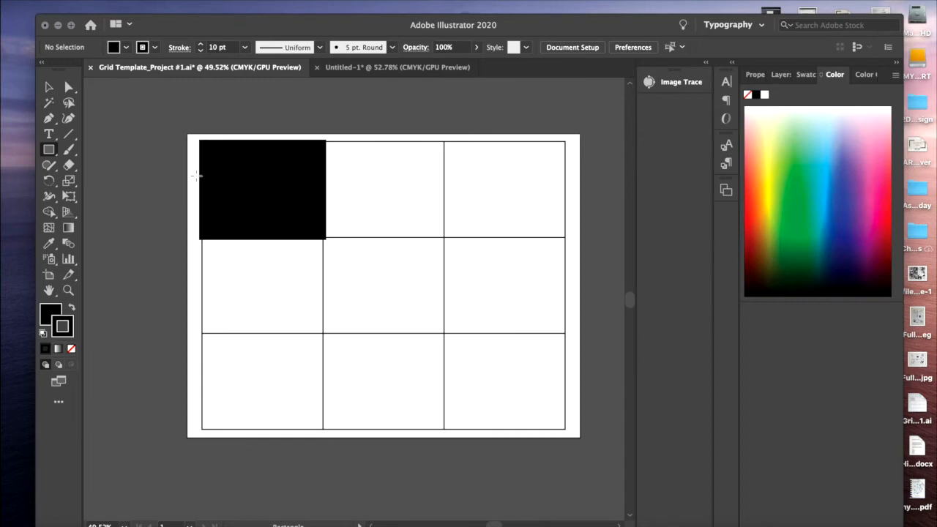
{"action": "key", "text": "super"}
{"action": "key", "text": "super+t"}
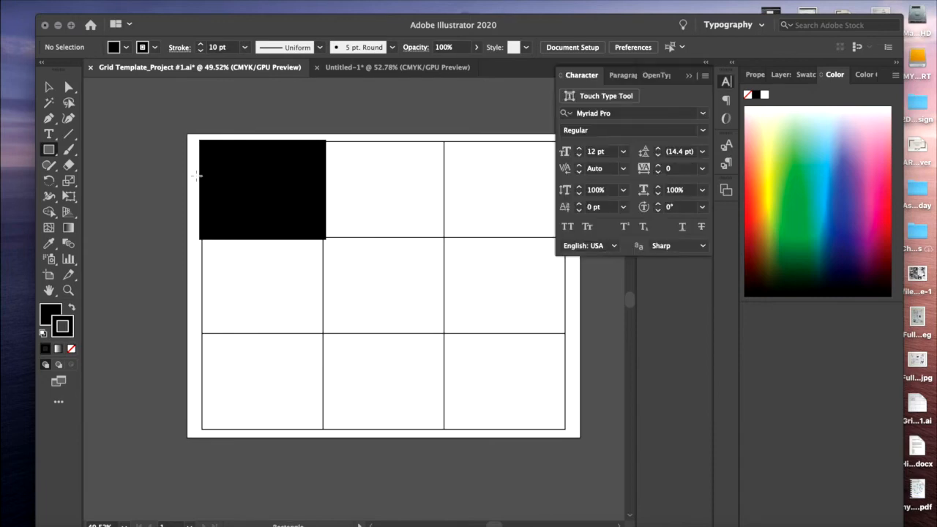
{"action": "left_click", "coordinate": [688, 77]}
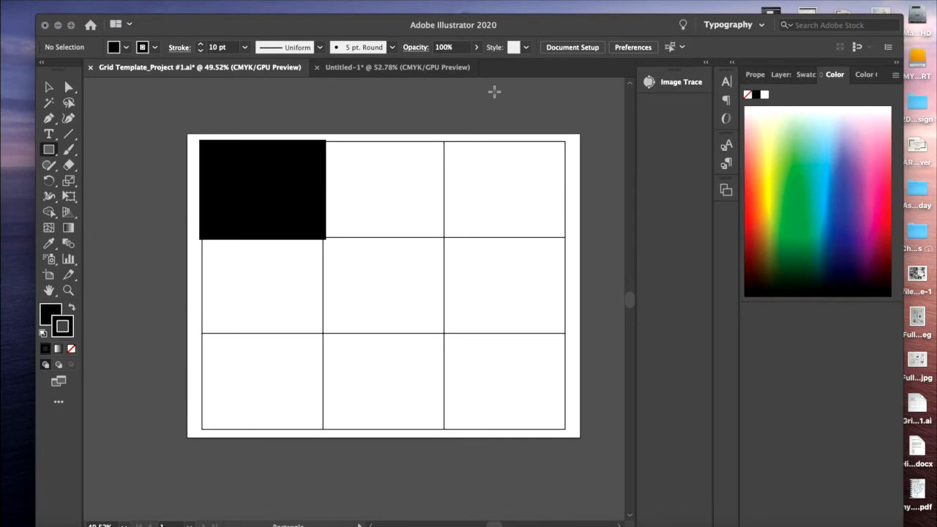
Select the black rectangle and nudge it left until its right edge meets the cell's right grid line
{"action": "key", "text": "super+a"}
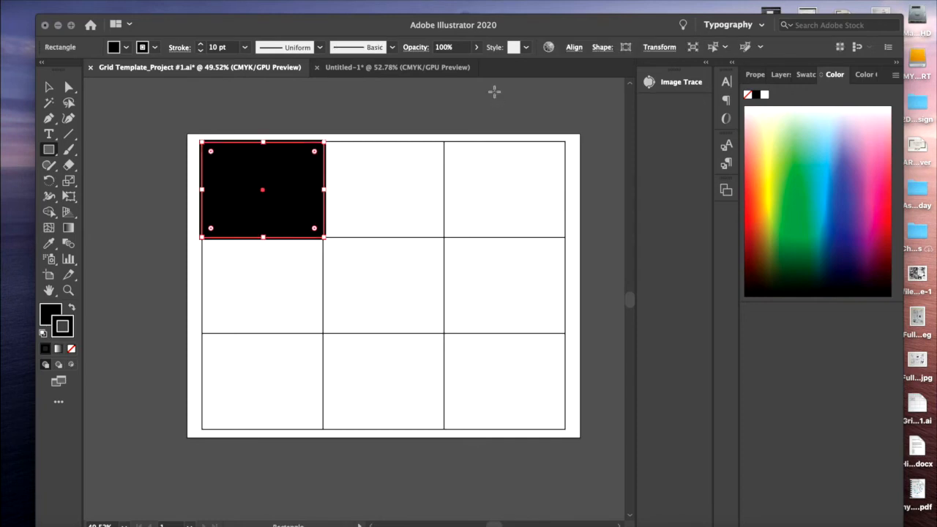
{"action": "key", "text": "Left"}
{"action": "key", "text": "Left"}
{"action": "key", "text": "Left"}
{"action": "key", "text": "Left"}
{"action": "key", "text": "Left"}
{"action": "key", "text": "Left"}
{"action": "key", "text": "Left"}
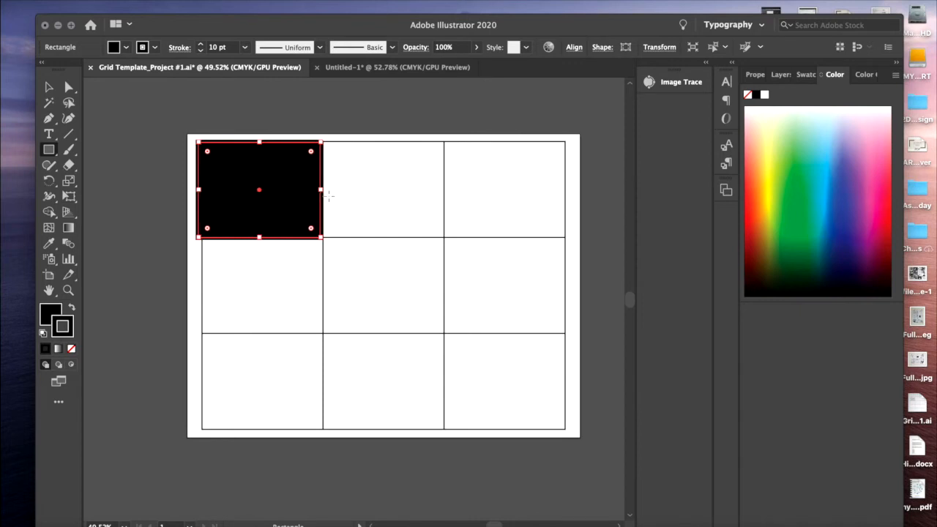
{"action": "key", "text": "Left"}
{"action": "key", "text": "Left"}
{"action": "key", "text": "Left"}
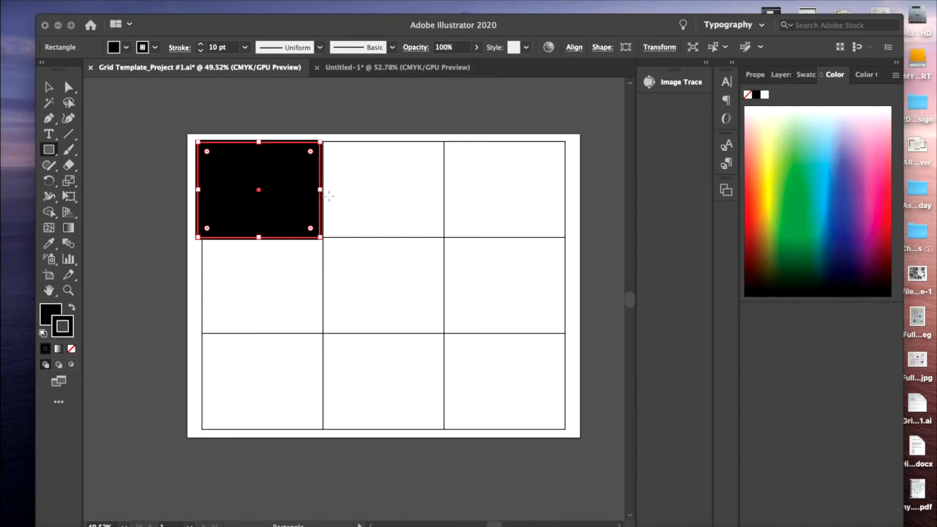
Pull the black rectangle's left edge inward to the grid line and its top edge slightly up, then deselect it with the layer list showing
{"action": "left_click", "coordinate": [49, 86]}
{"action": "left_click_drag", "start_coordinate": [198, 189], "coordinate": [206, 192]}
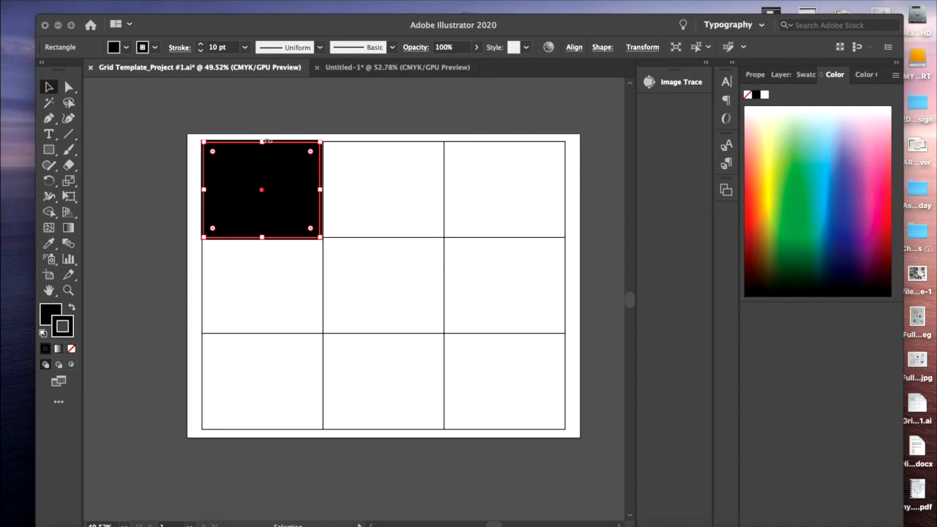
{"action": "left_click_drag", "start_coordinate": [264, 143], "coordinate": [263, 141]}
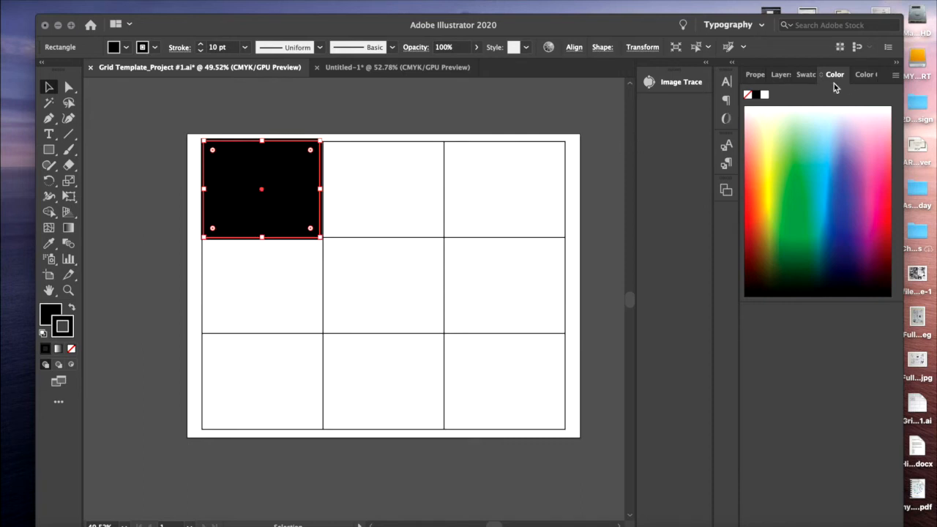
{"action": "left_click", "coordinate": [782, 80]}
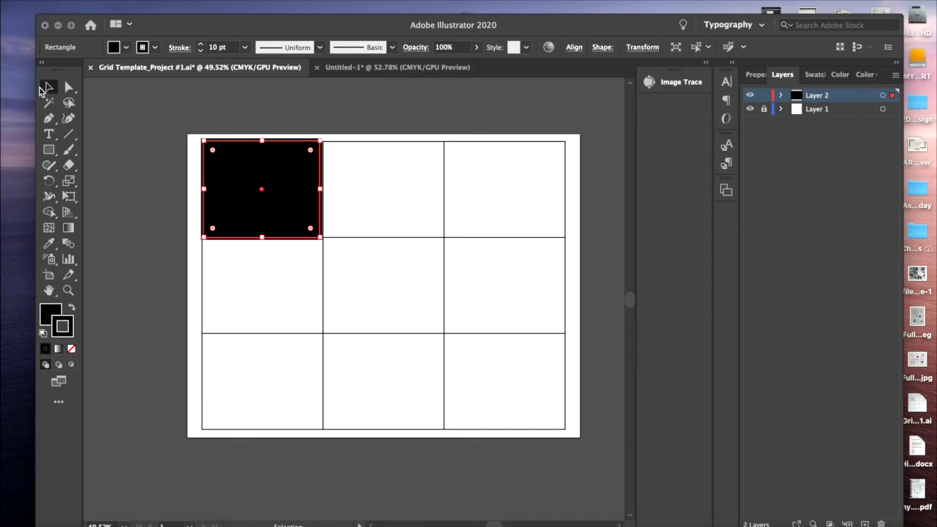
{"action": "left_click", "coordinate": [286, 322]}
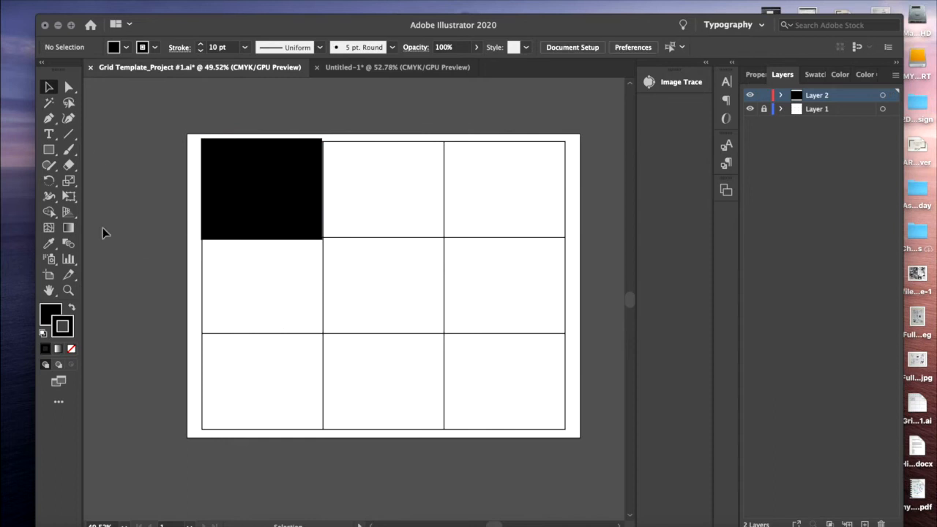
Draw black rectangles over the grid's bottom-right and center cells to form a diagonal
{"action": "left_click", "coordinate": [48, 149]}
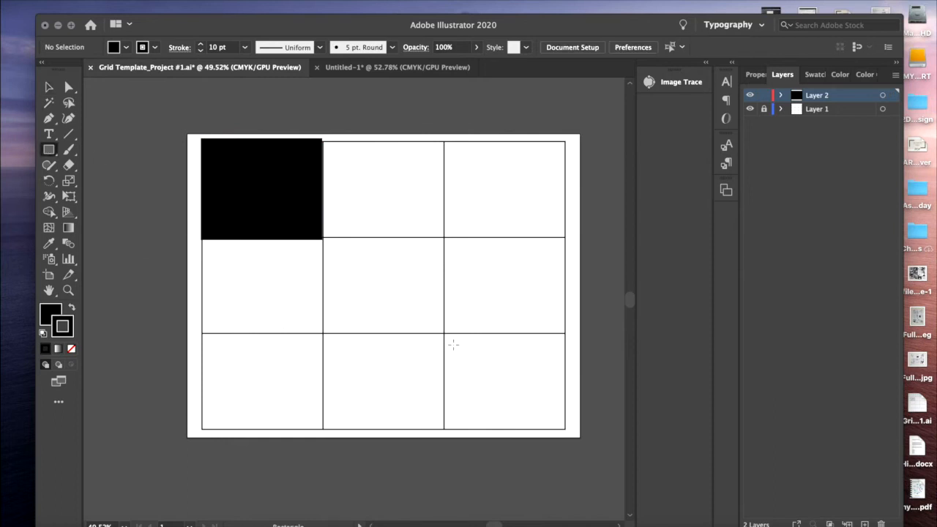
{"action": "left_click_drag", "start_coordinate": [443, 336], "coordinate": [564, 427]}
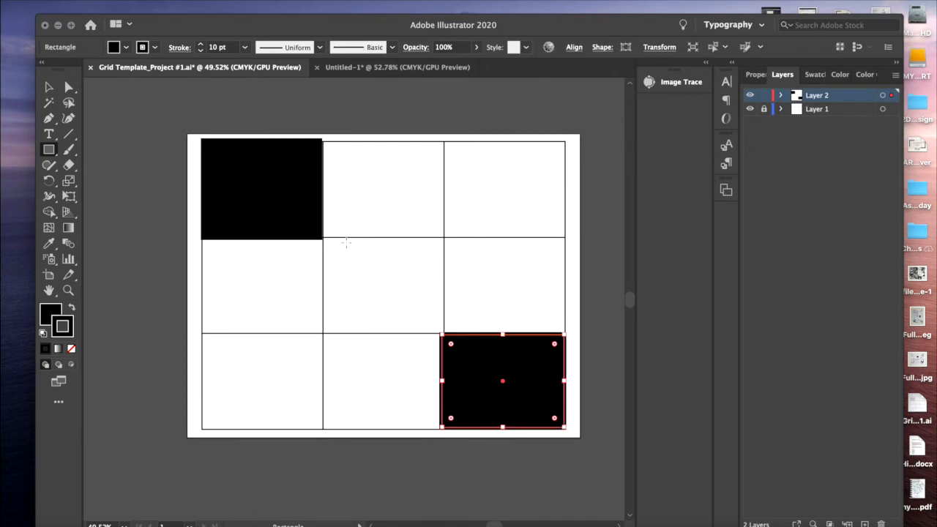
{"action": "left_click_drag", "start_coordinate": [322, 238], "coordinate": [443, 336]}
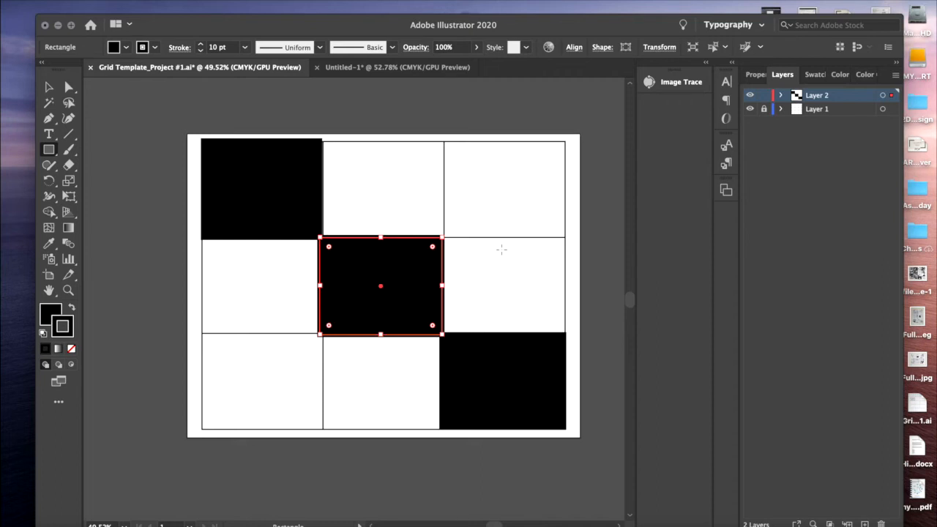
Lock Layer 2 and add a new layer above it
{"action": "left_click", "coordinate": [765, 95]}
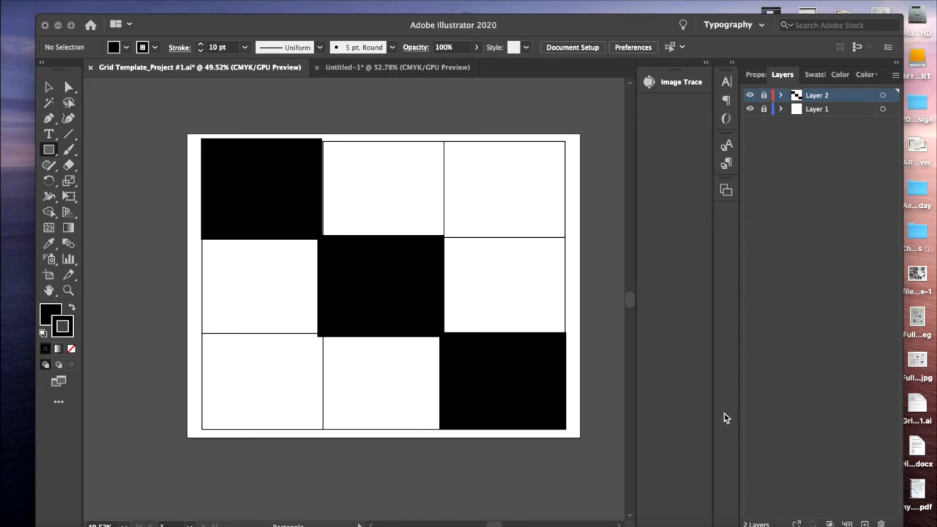
{"action": "left_click", "coordinate": [864, 524]}
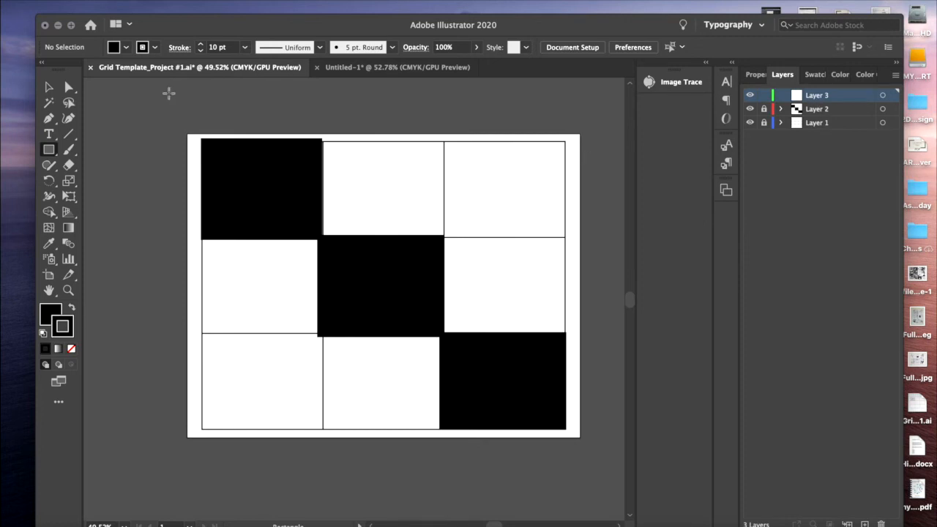
Choose the Pen tool and set the fill to none and the stroke color to white
{"action": "left_click", "coordinate": [48, 120]}
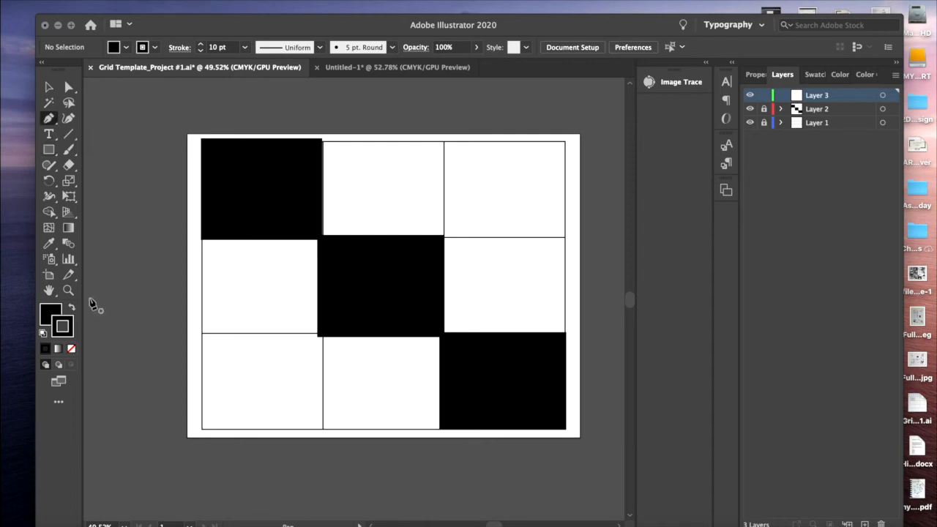
{"action": "double_click", "coordinate": [44, 313]}
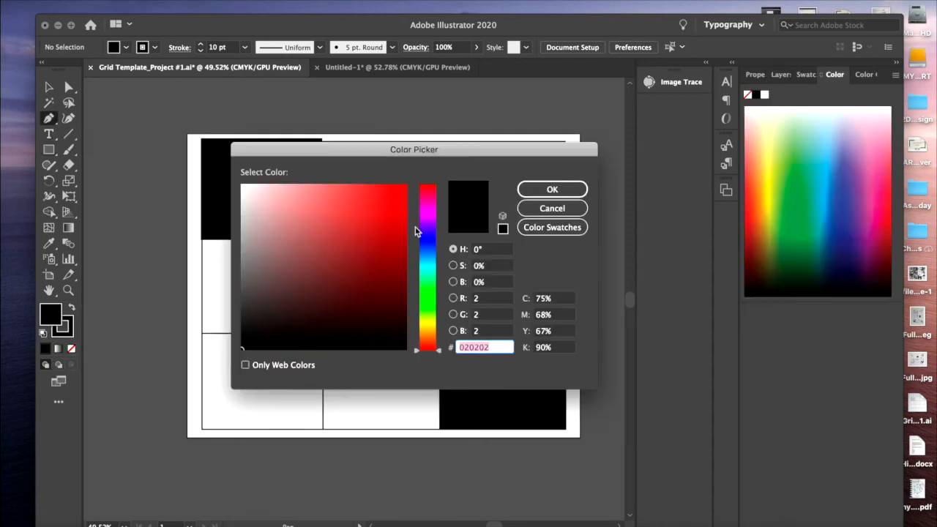
{"action": "left_click", "coordinate": [552, 208]}
{"action": "left_click", "coordinate": [71, 349]}
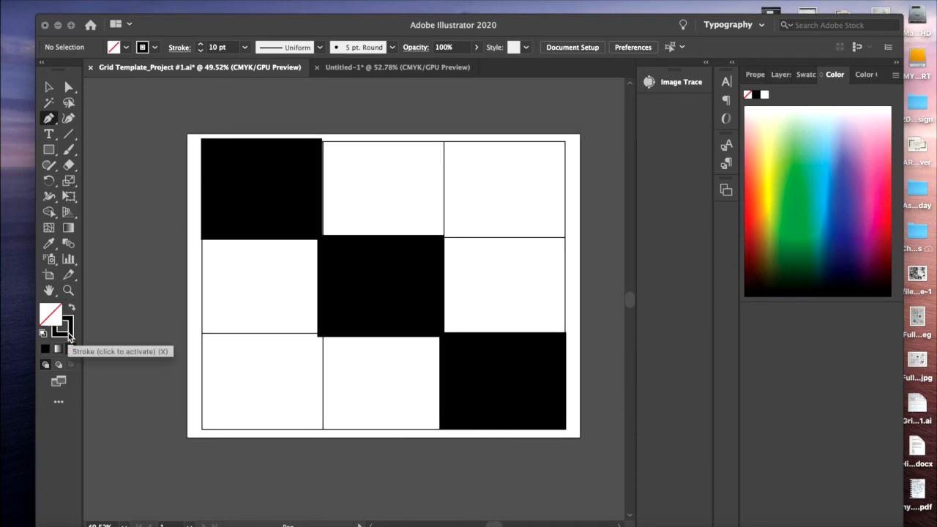
{"action": "double_click", "coordinate": [66, 336]}
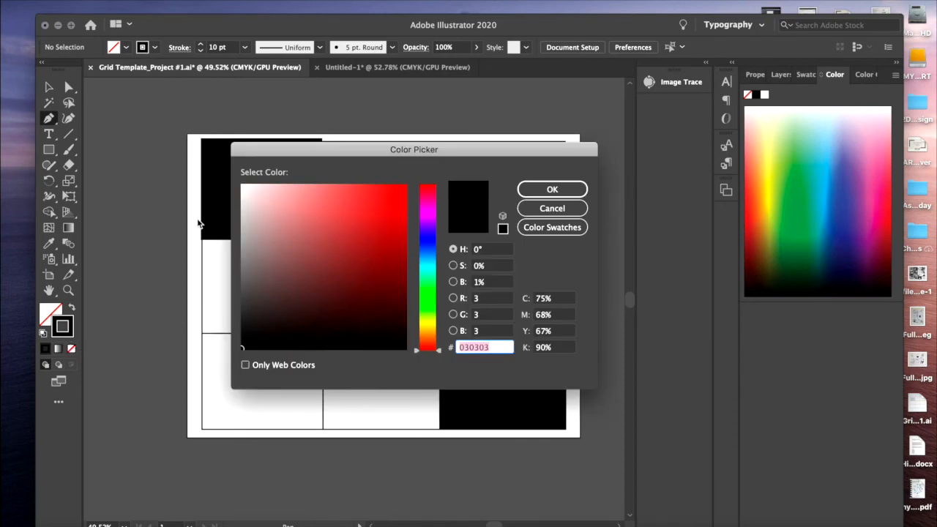
{"action": "left_click", "coordinate": [243, 188]}
{"action": "left_click", "coordinate": [541, 189]}
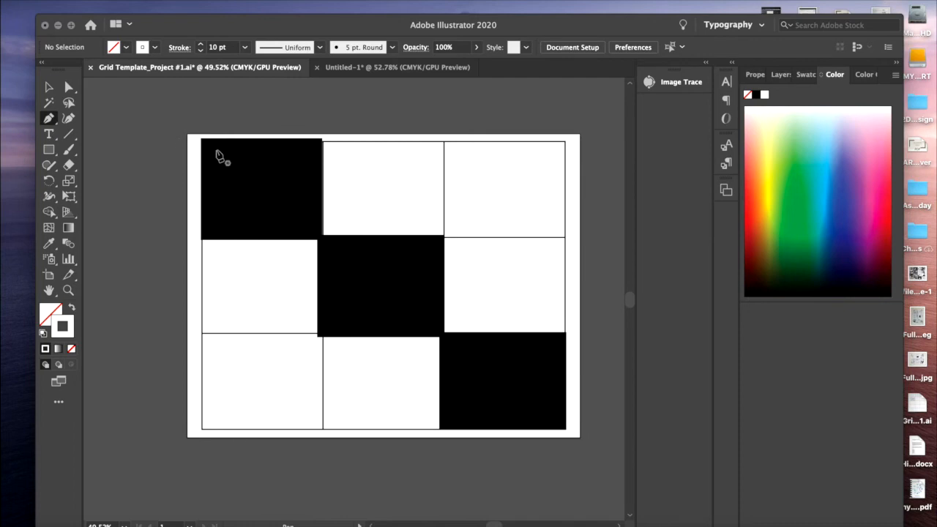
Draw an open white zigzag path of four straight segments in the upper-left part of the top-left black cell
{"action": "left_click", "coordinate": [217, 151]}
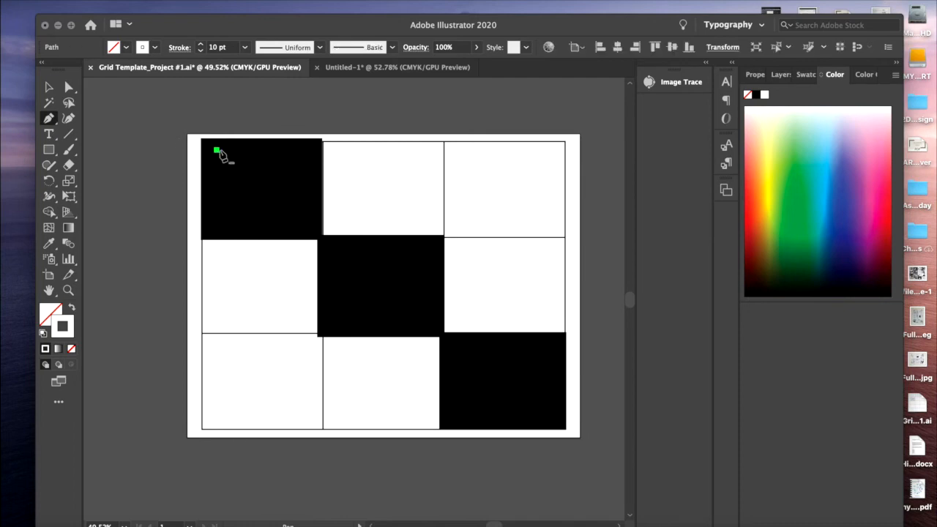
{"action": "left_click", "coordinate": [266, 150]}
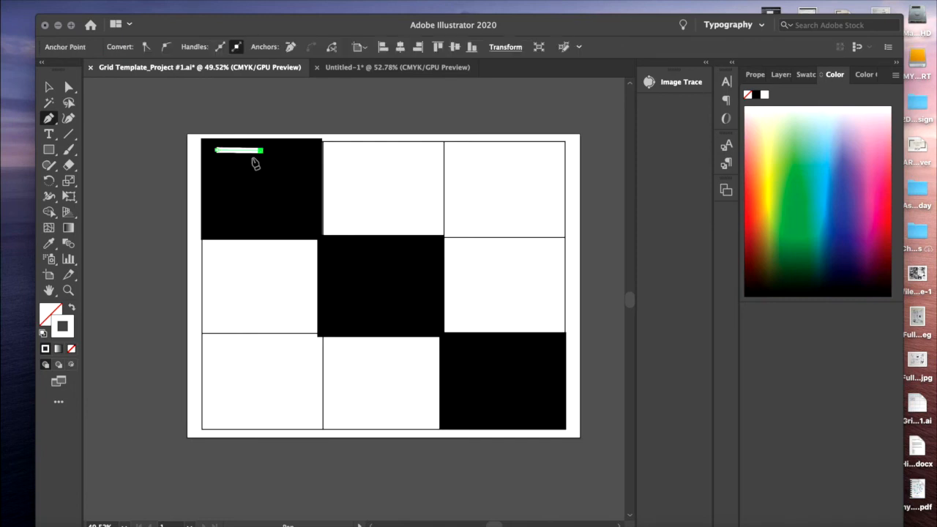
{"action": "left_click", "coordinate": [221, 176]}
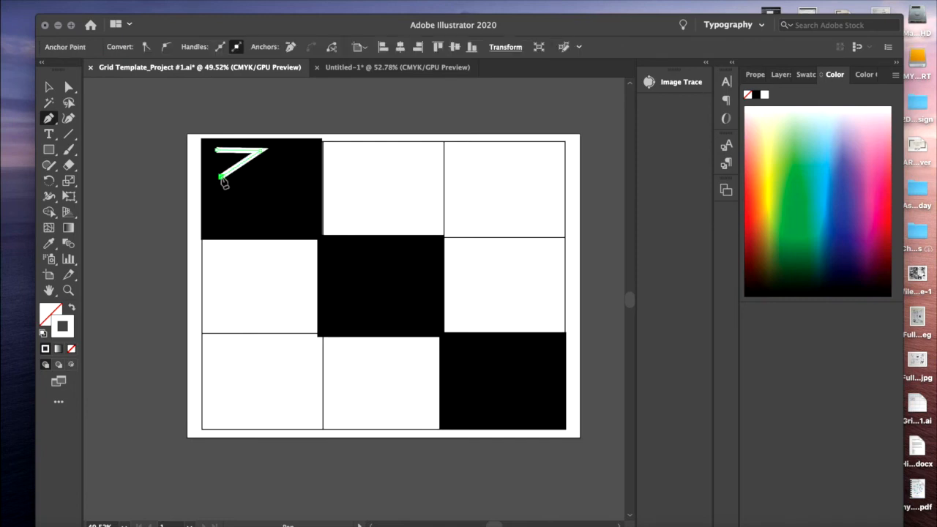
{"action": "left_click", "coordinate": [263, 177]}
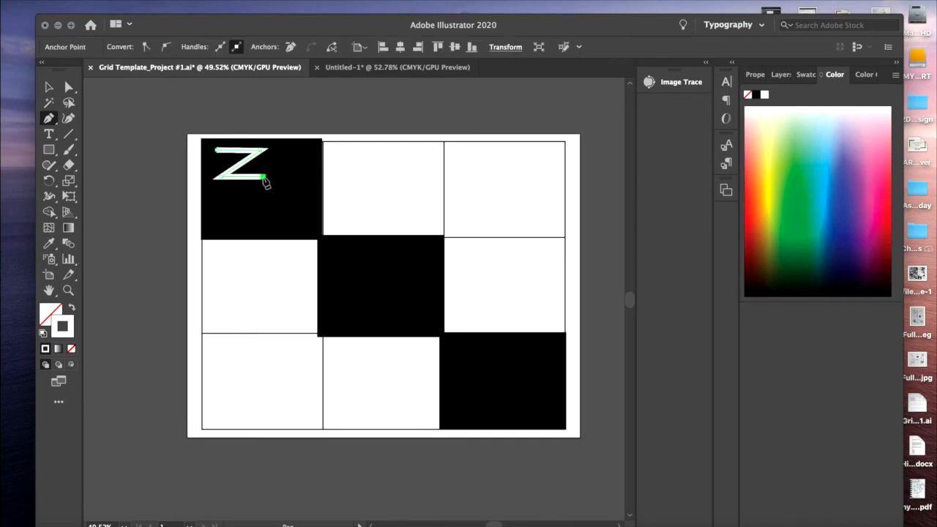
{"action": "left_click", "coordinate": [229, 206]}
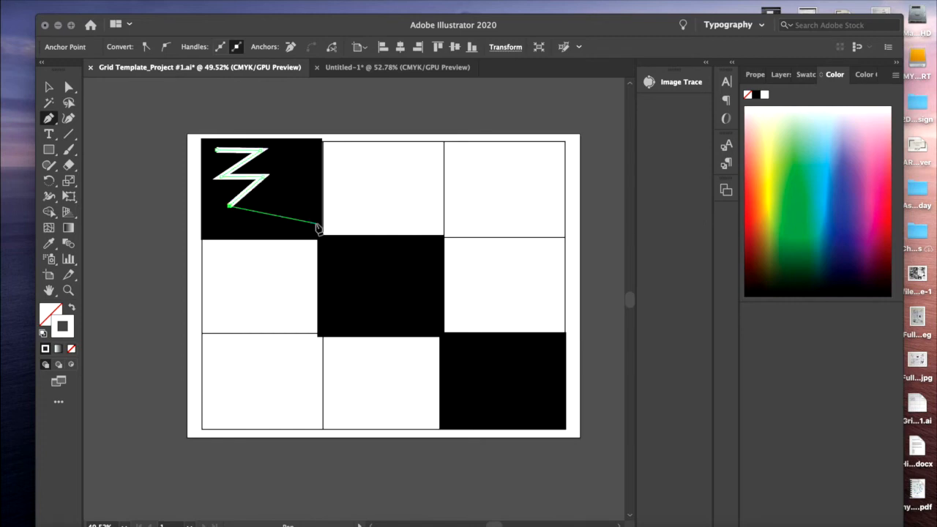
{"action": "key", "text": "Escape"}
Choose the Ellipse tool, deselect the zigzag and set the fill color to near-white F9F7F7
{"action": "key", "text": "l"}
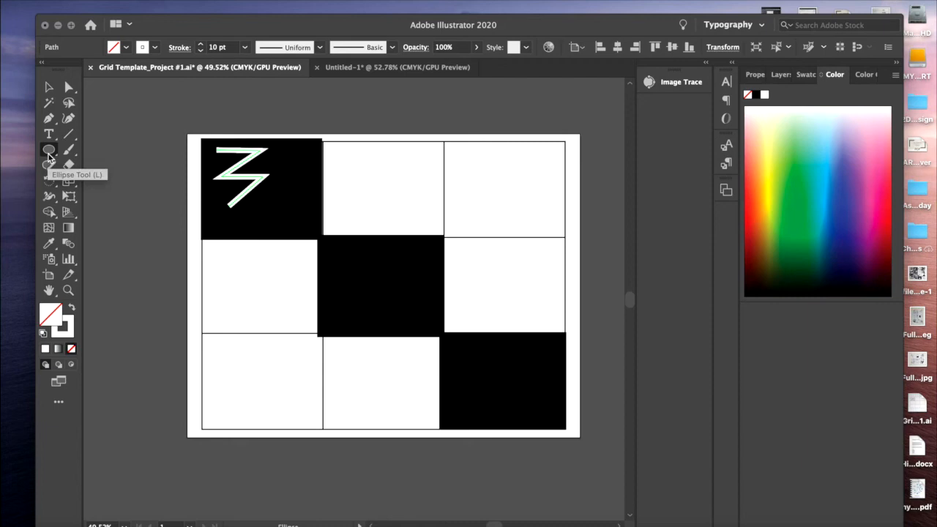
{"action": "left_click_drag", "start_coordinate": [48, 154], "coordinate": [103, 184]}
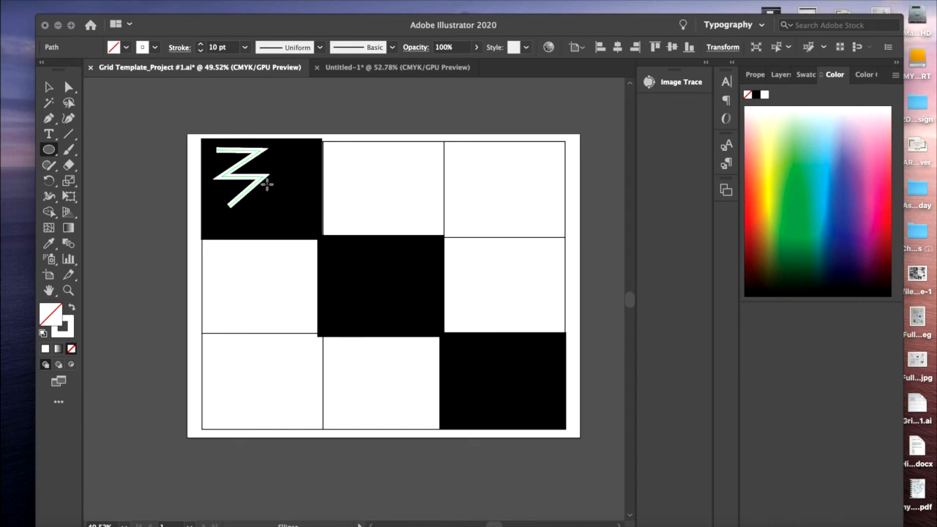
{"action": "key", "text": "super+shift+a"}
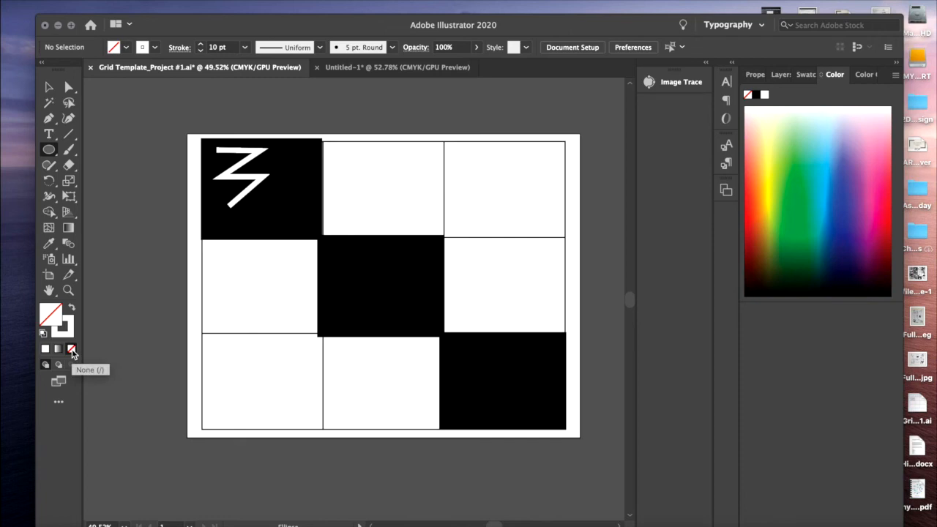
{"action": "double_click", "coordinate": [54, 319]}
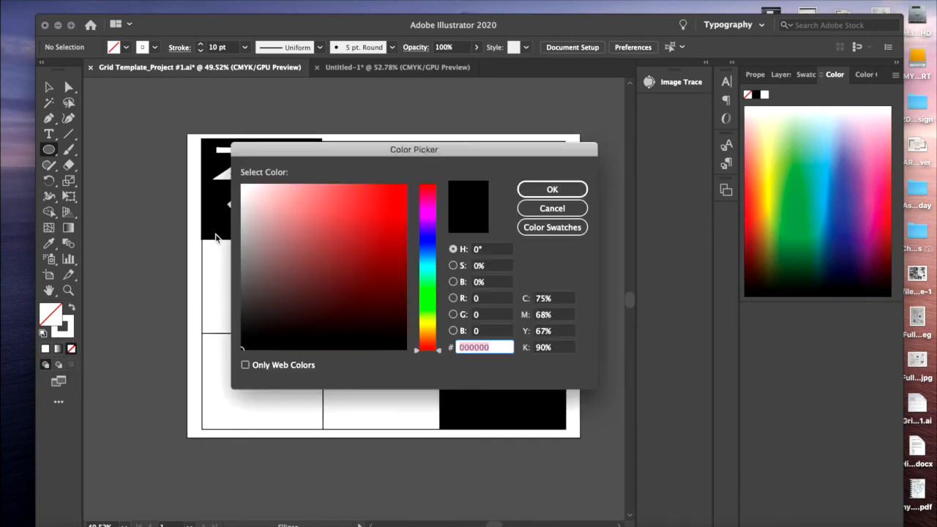
{"action": "left_click", "coordinate": [243, 187]}
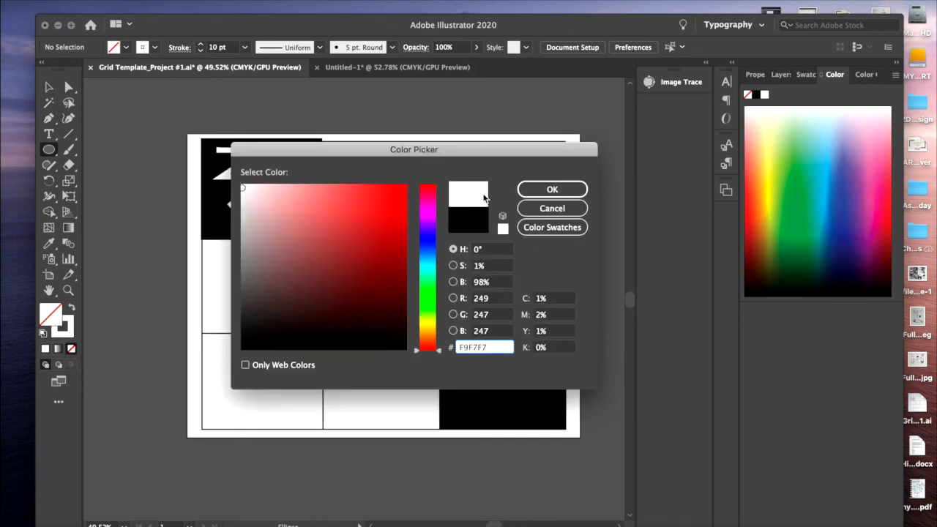
{"action": "left_click", "coordinate": [534, 189]}
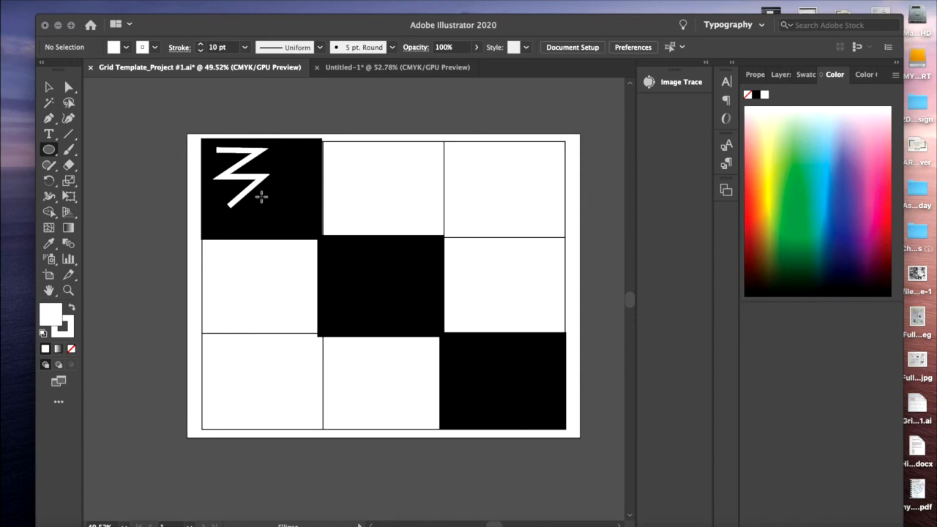
Draw a white ellipse below the zigzag and a smaller white circle to its right in the top-left cell, then deselect
{"action": "left_click_drag", "start_coordinate": [260, 195], "coordinate": [295, 221]}
{"action": "left_click_drag", "start_coordinate": [284, 158], "coordinate": [301, 176]}
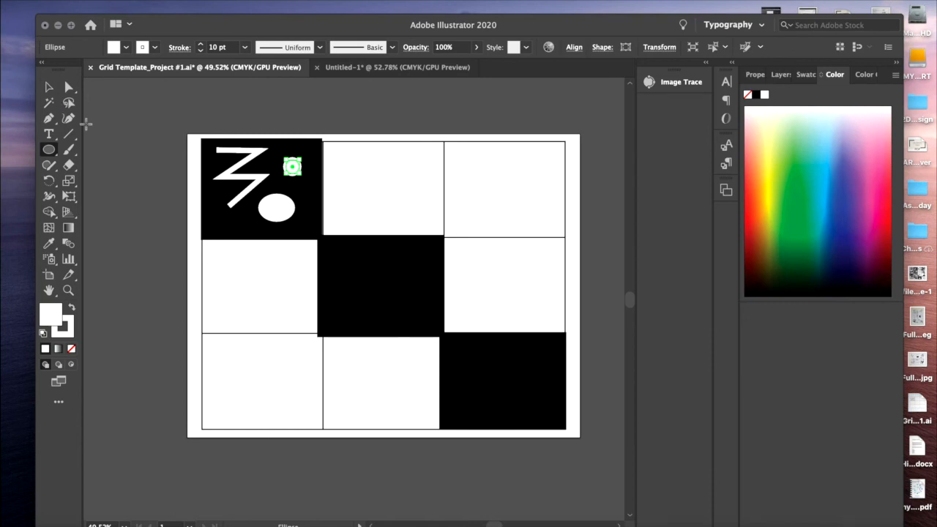
{"action": "key", "text": "super+shift+a"}
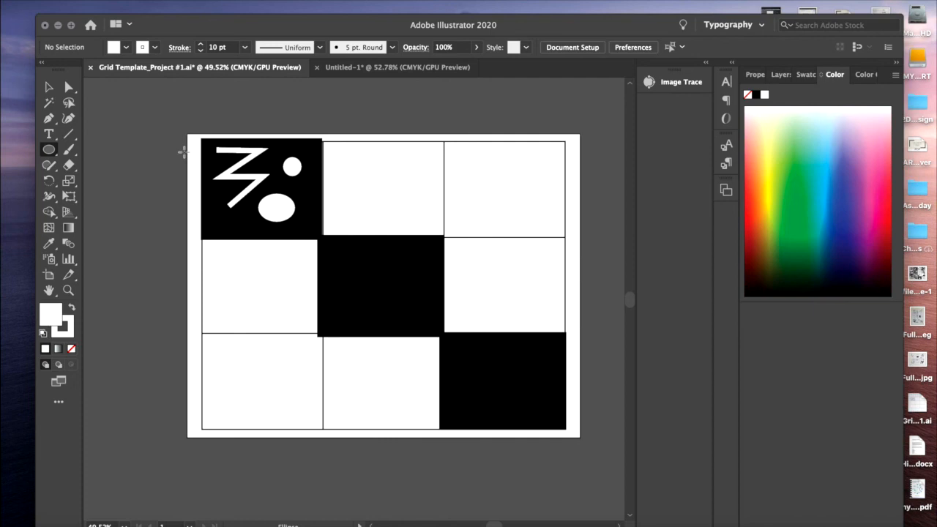
Set the stroke color to near-black 0A0A0A and the fill to none for the next shapes
{"action": "double_click", "coordinate": [63, 335]}
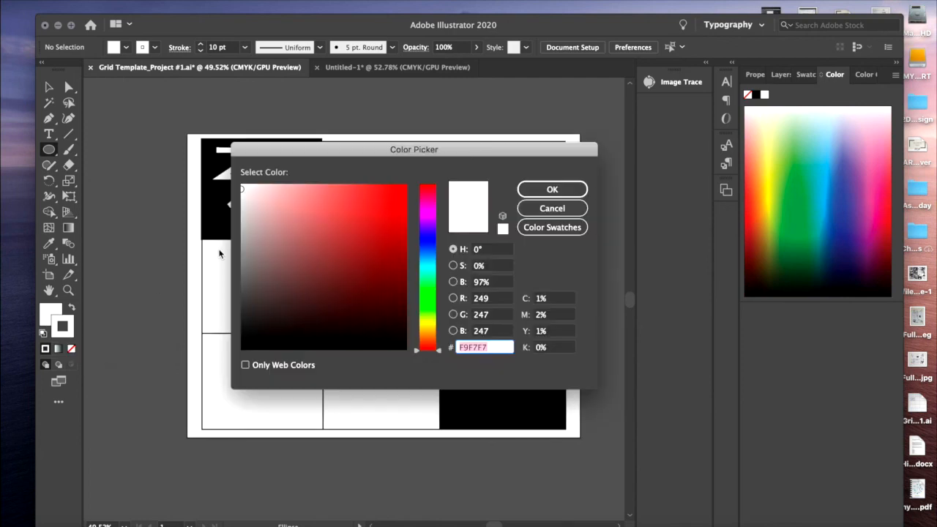
{"action": "left_click", "coordinate": [244, 343]}
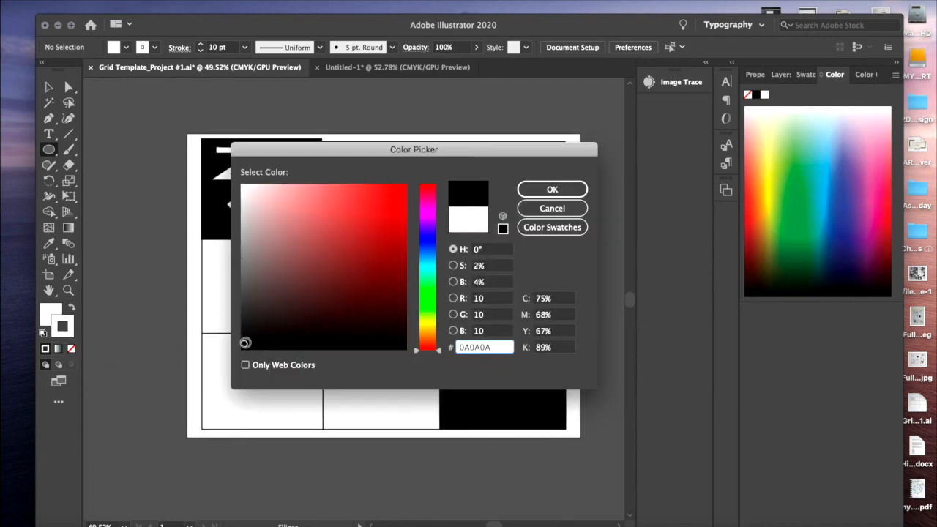
{"action": "left_click", "coordinate": [520, 194]}
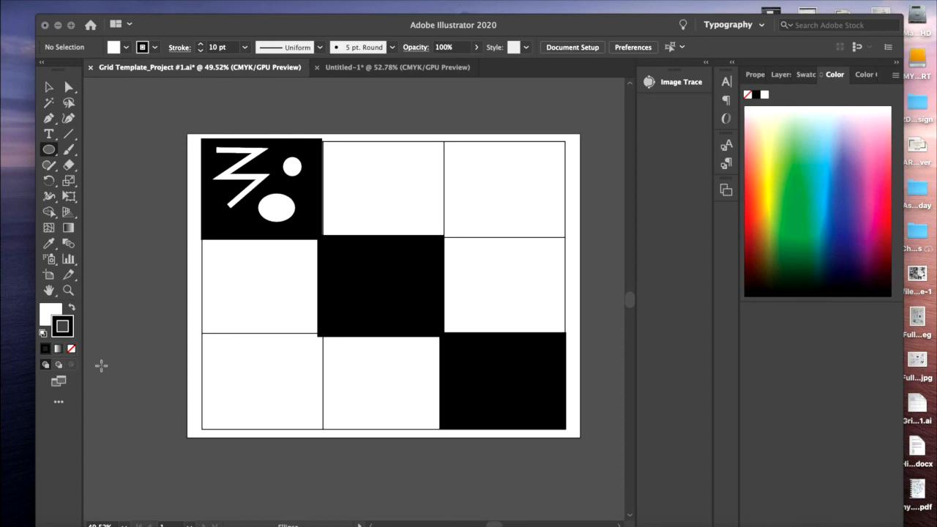
{"action": "left_click", "coordinate": [48, 315]}
{"action": "left_click", "coordinate": [71, 349]}
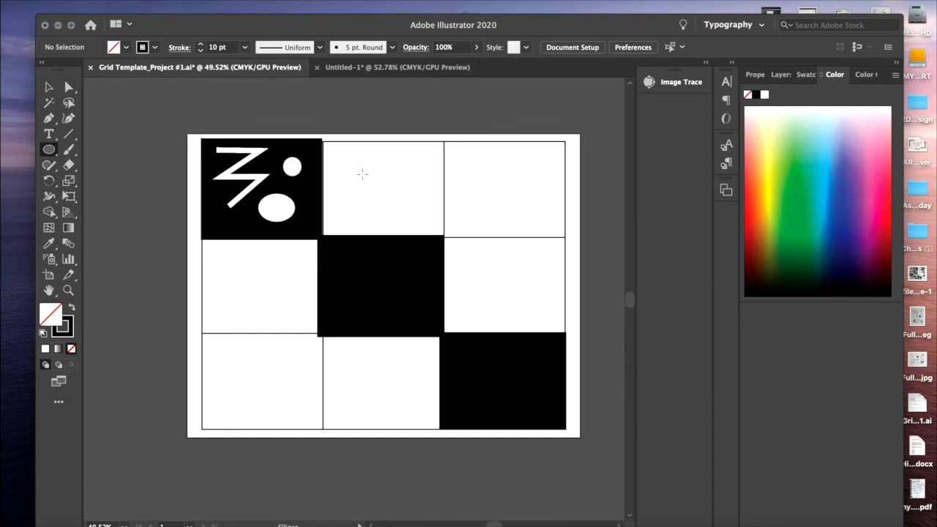
Draw a small black-outlined circle and a slightly larger one beside it in the upper part of the top-middle cell, then deselect
{"action": "mouse_move", "coordinate": [341, 153]}
{"action": "left_mouse_down"}
{"action": "mouse_move", "coordinate": [355, 170]}
{"action": "mouse_move", "coordinate": [377, 156]}
{"action": "mouse_move", "coordinate": [392, 173]}
{"action": "left_mouse_up"}
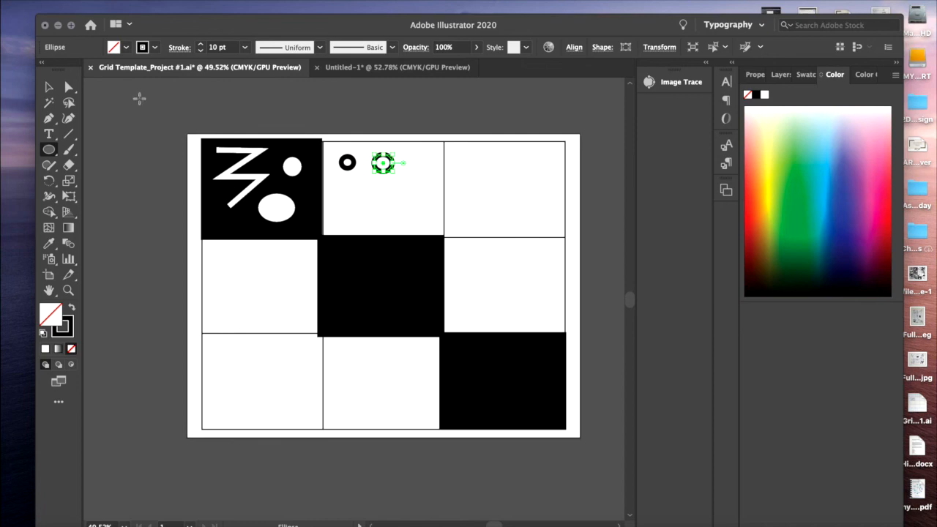
{"action": "left_click", "coordinate": [48, 86]}
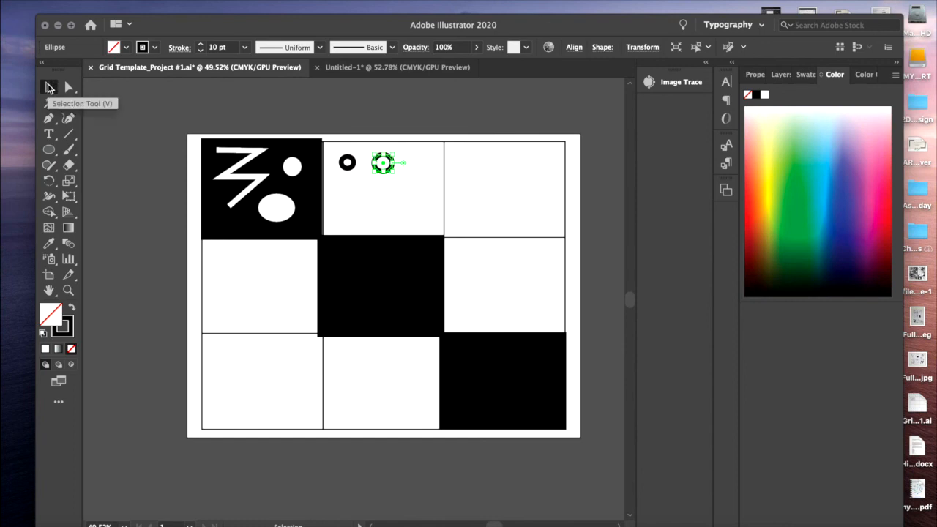
{"action": "left_click", "coordinate": [366, 162]}
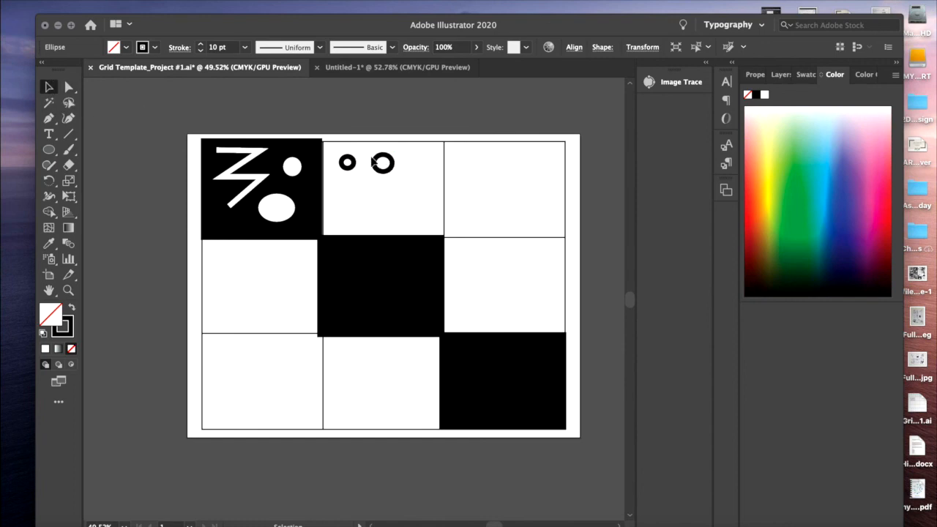
Duplicate both outlined circles and place the copied pair just below the originals, offset slightly to the right
{"action": "left_click_drag", "start_coordinate": [333, 150], "coordinate": [410, 189]}
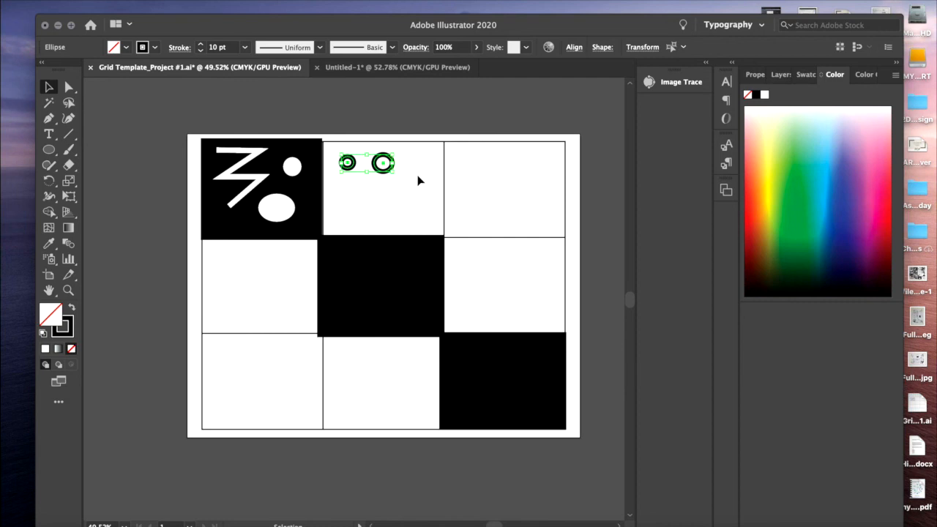
{"action": "key", "text": "a"}
{"action": "key", "text": "v"}
{"action": "key", "text": "ctrl+c"}
{"action": "key", "text": "ctrl+v"}
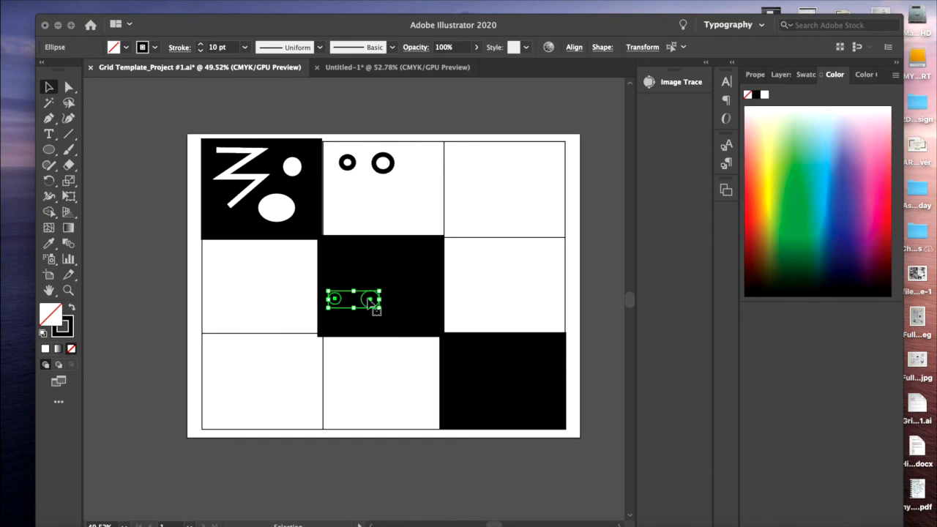
{"action": "left_click_drag", "start_coordinate": [372, 299], "coordinate": [402, 199]}
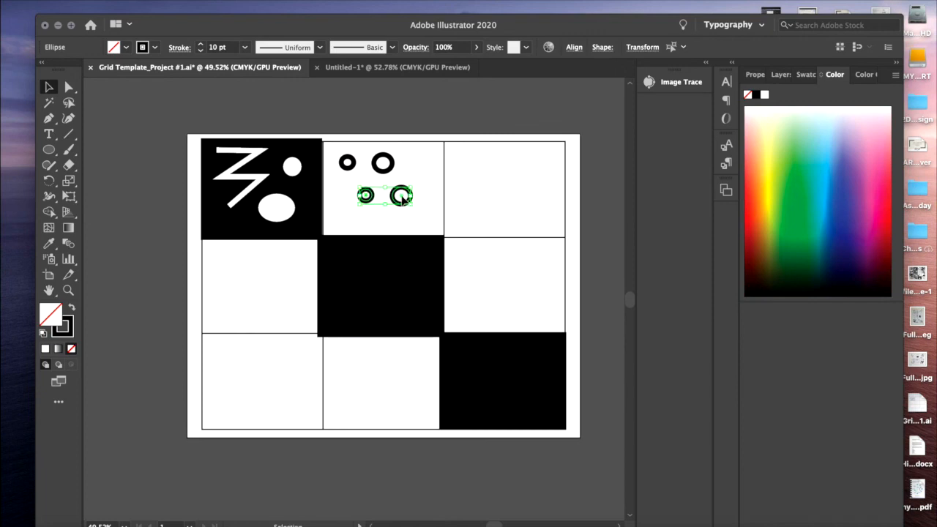
{"action": "mouse_move", "coordinate": [371, 195]}
{"action": "left_mouse_down"}
{"action": "mouse_move", "coordinate": [362, 177]}
{"action": "mouse_move", "coordinate": [366, 192]}
{"action": "left_mouse_up"}
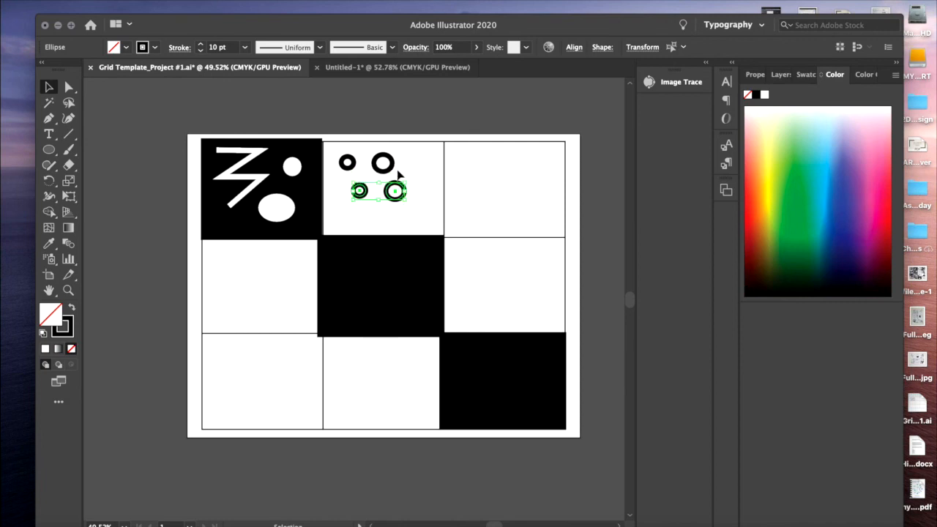
Paste another copy of the circle pair and place it below the second row, shifted further right near the cell's lower edge
{"action": "key", "text": "a"}
{"action": "key", "text": "ctrl+c"}
{"action": "key", "text": "ctrl+v"}
{"action": "key", "text": "v"}
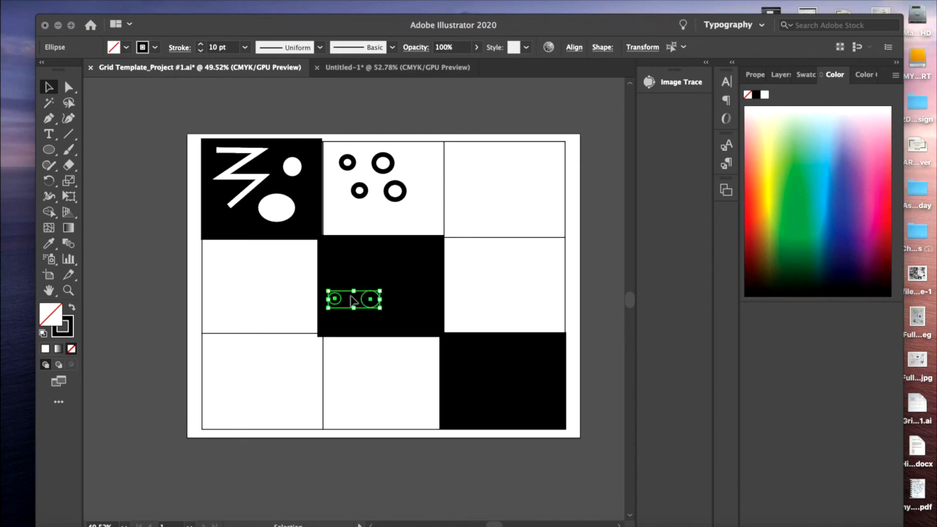
{"action": "left_click_drag", "start_coordinate": [371, 303], "coordinate": [415, 220]}
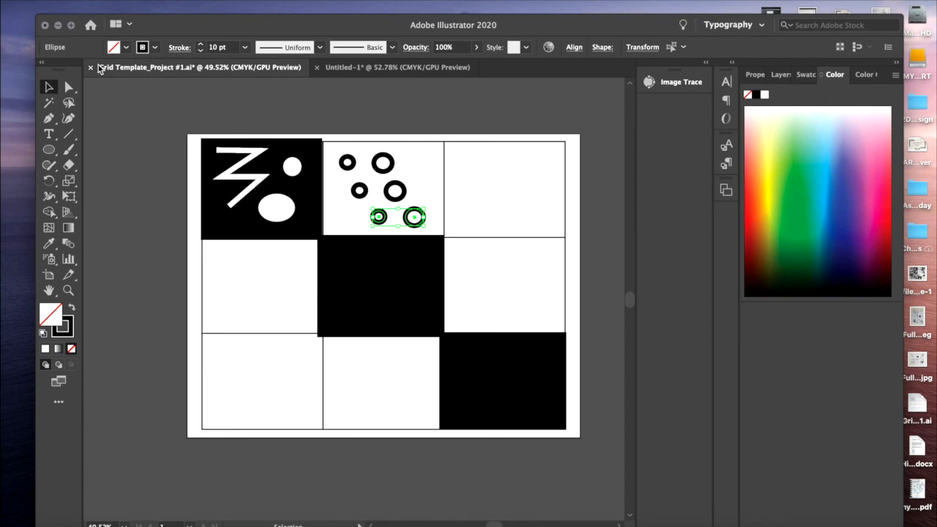
{"action": "left_click", "coordinate": [440, 3]}
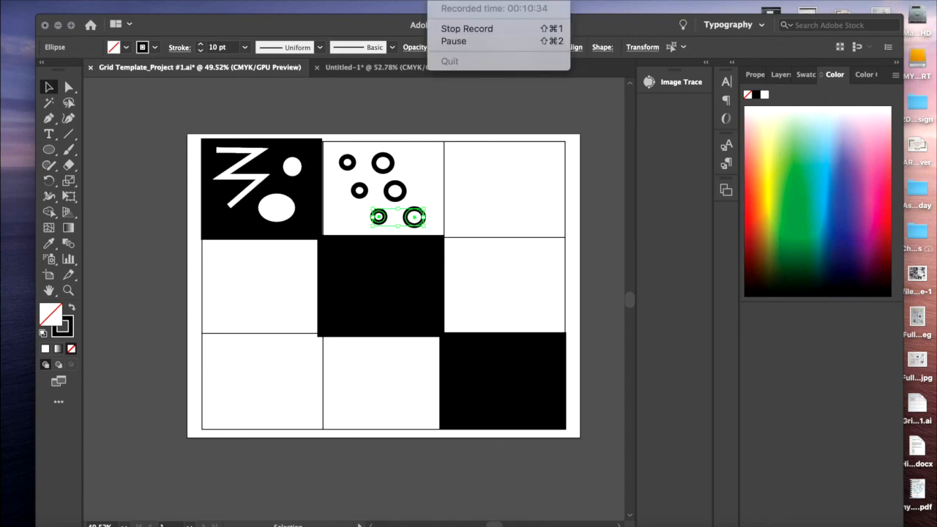